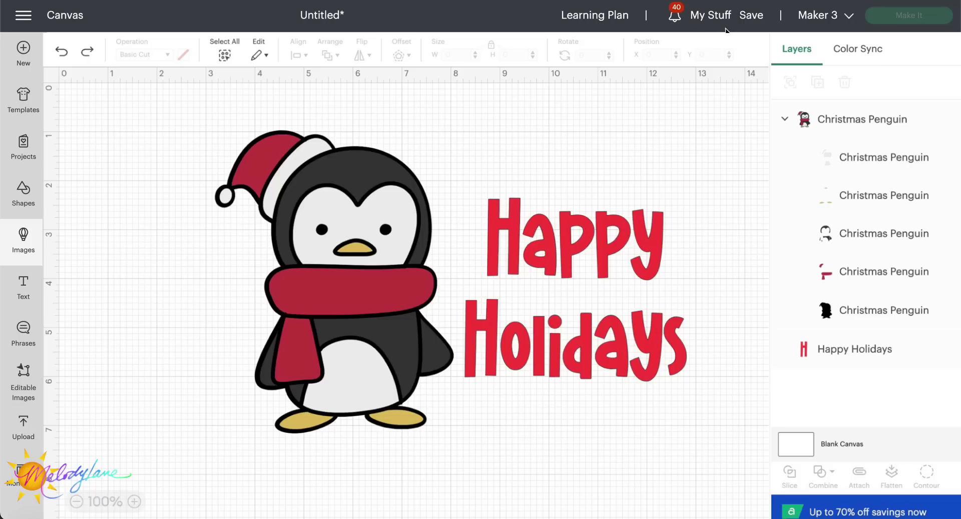
# - Add 'Happy Holidays' text on a new canvas, split onto two lines
pyautogui.click(26, 284)
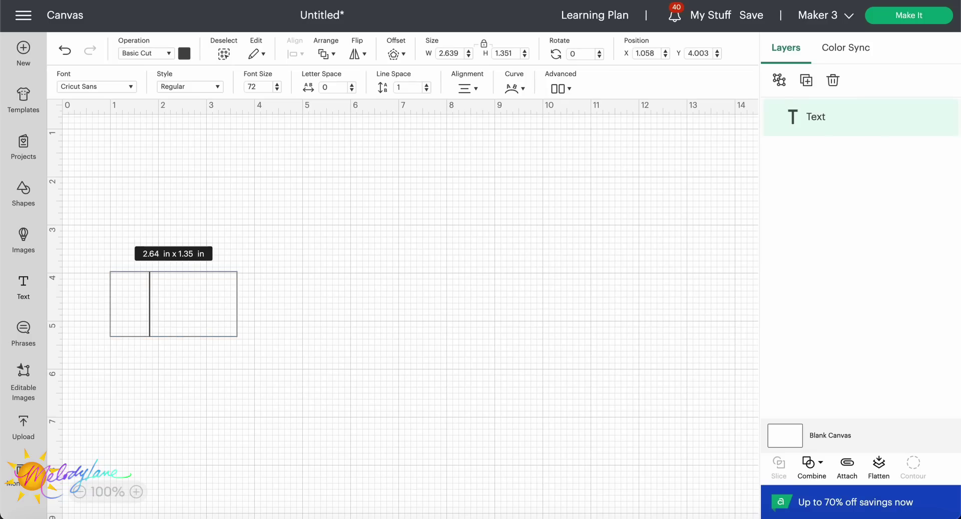
pyautogui.write('Hap')
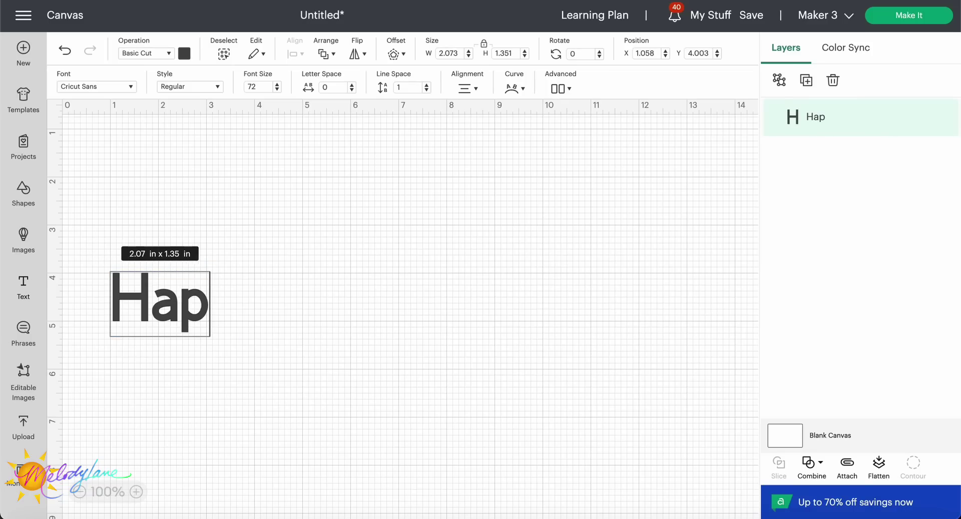
pyautogui.write('py Holidays')
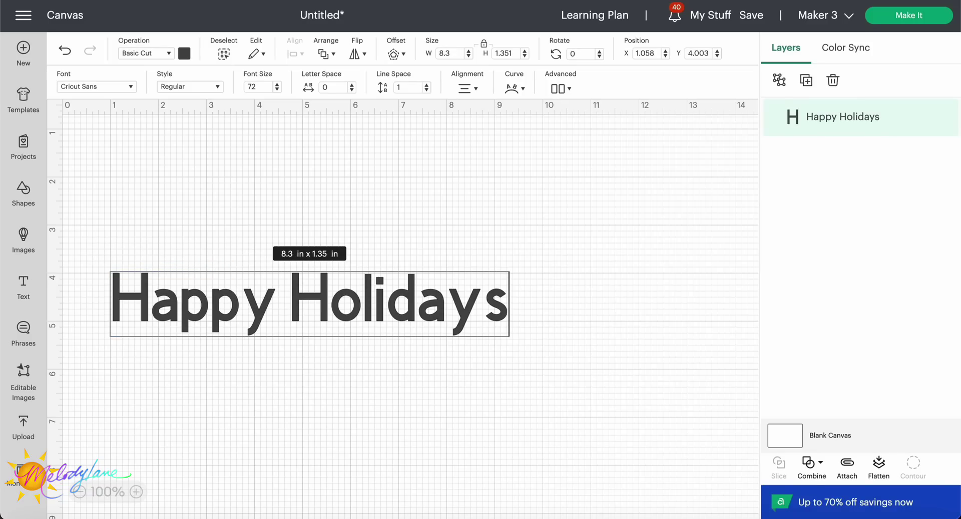
pyautogui.moveTo(292, 298); pyautogui.dragTo(561, 248)
pyautogui.press('Return')
pyautogui.click(457, 206)
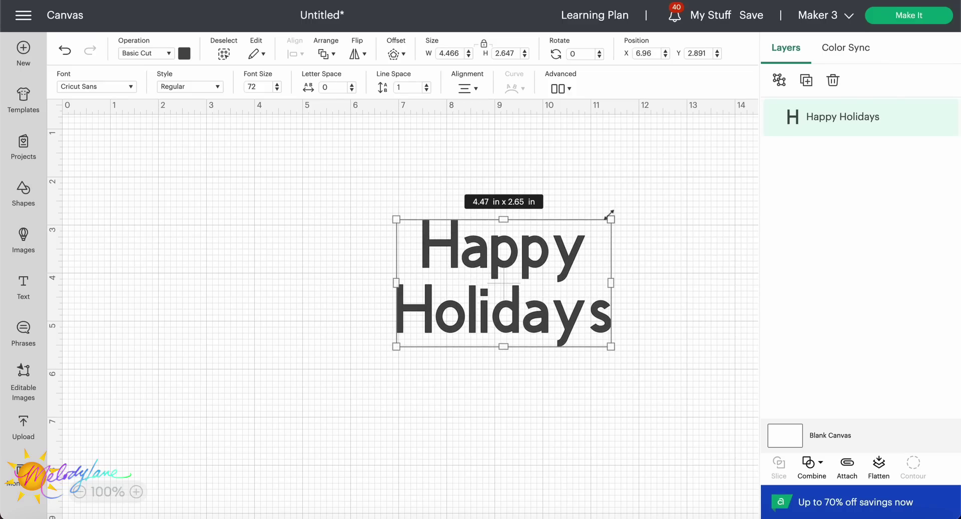
# - Enlarge the Happy Holidays text to about 5.74 × 3.4 in and reselect it
pyautogui.moveTo(611, 216); pyautogui.dragTo(672, 200)
pyautogui.click(693, 261)
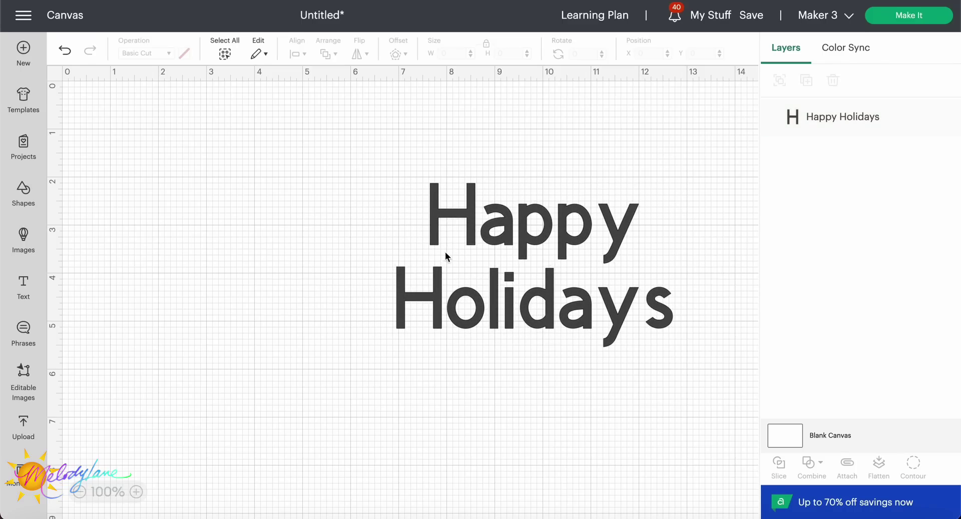
pyautogui.click(471, 259)
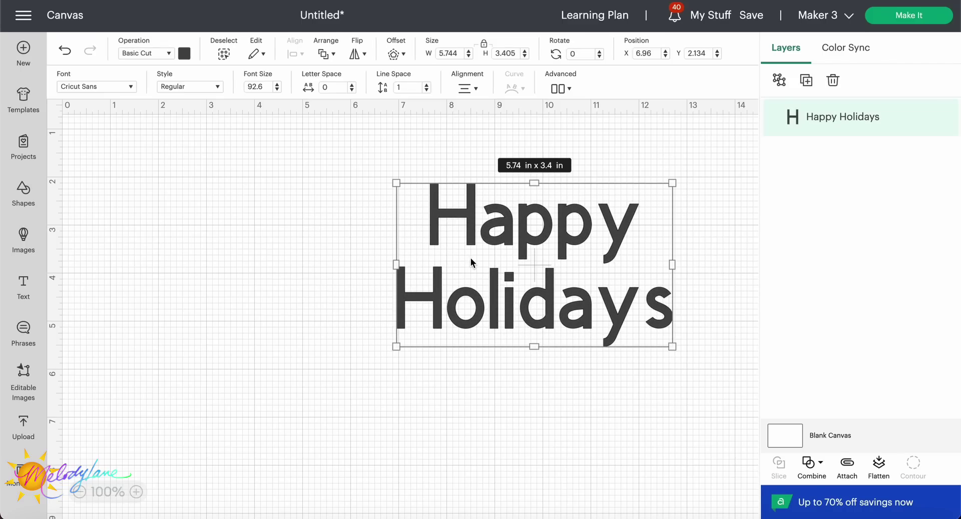
pyautogui.click(130, 87)
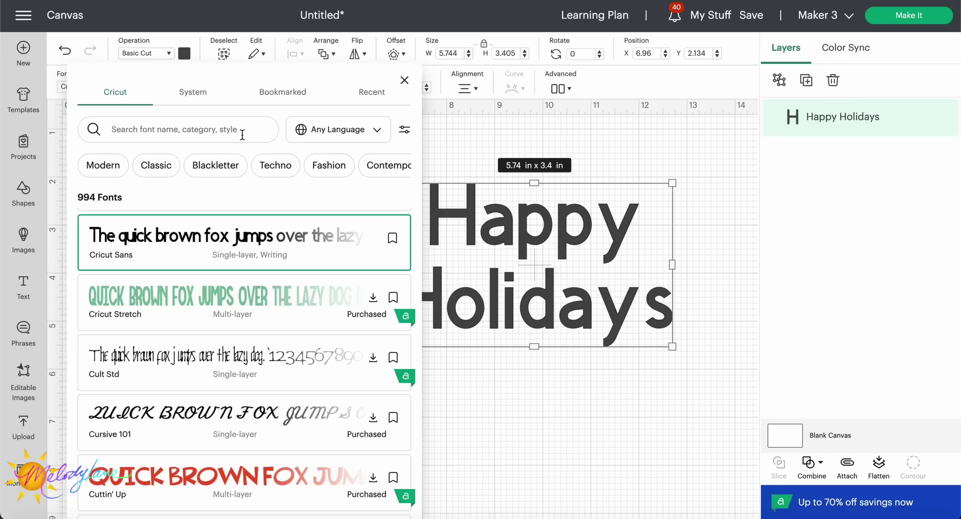
pyautogui.click(374, 132)
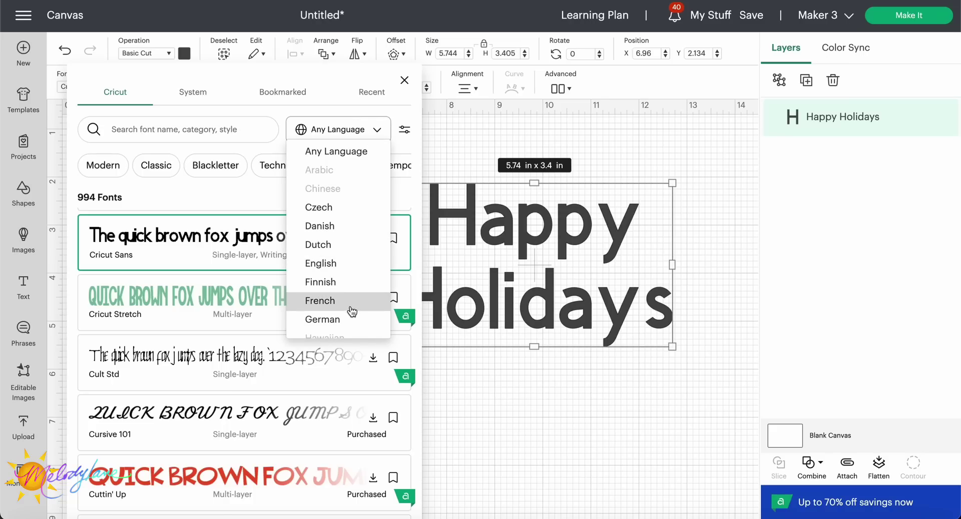
pyautogui.click(298, 136)
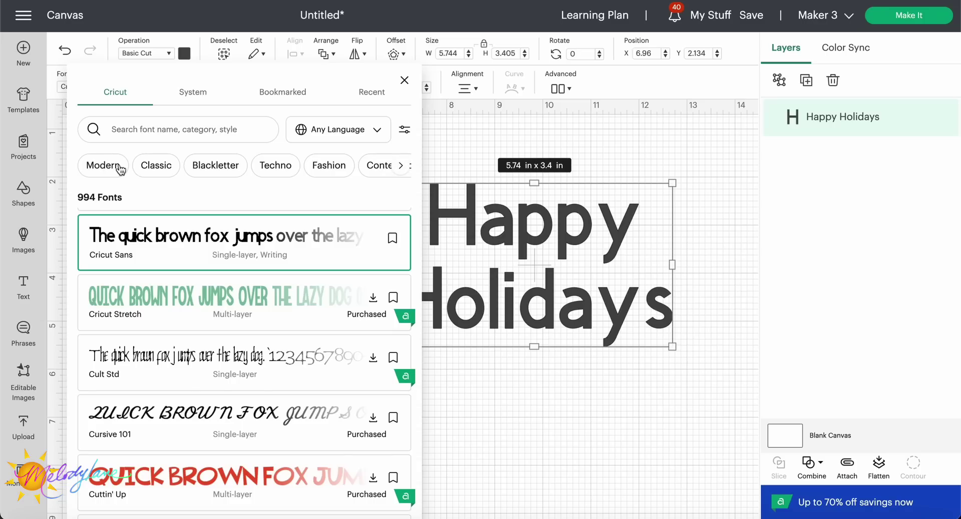
pyautogui.click(400, 168)
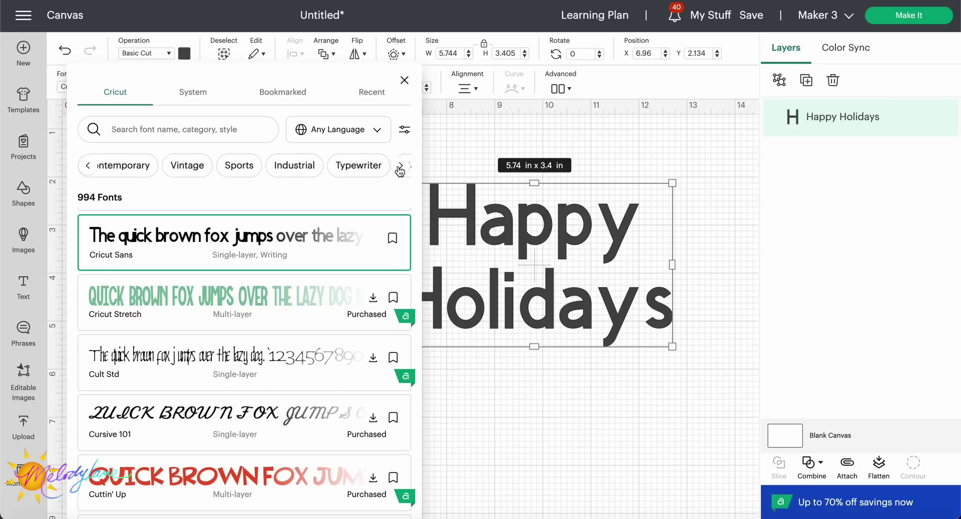
pyautogui.click(400, 168)
pyautogui.click(90, 166)
# - Filter fonts by Contemporary, then Stencil, then clear Stencil so 284 fonts show
pyautogui.hscroll(-3, 139, 171)
pyautogui.click(139, 168)
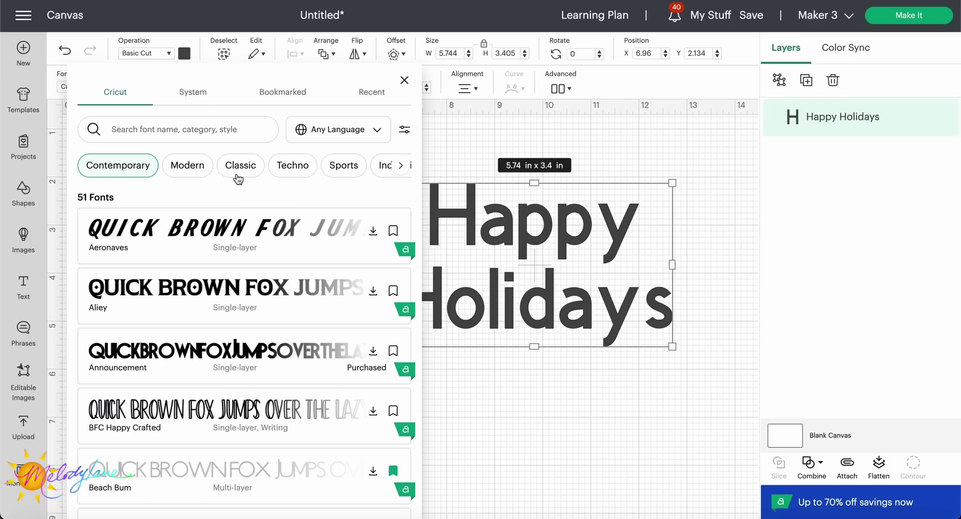
pyautogui.click(399, 167)
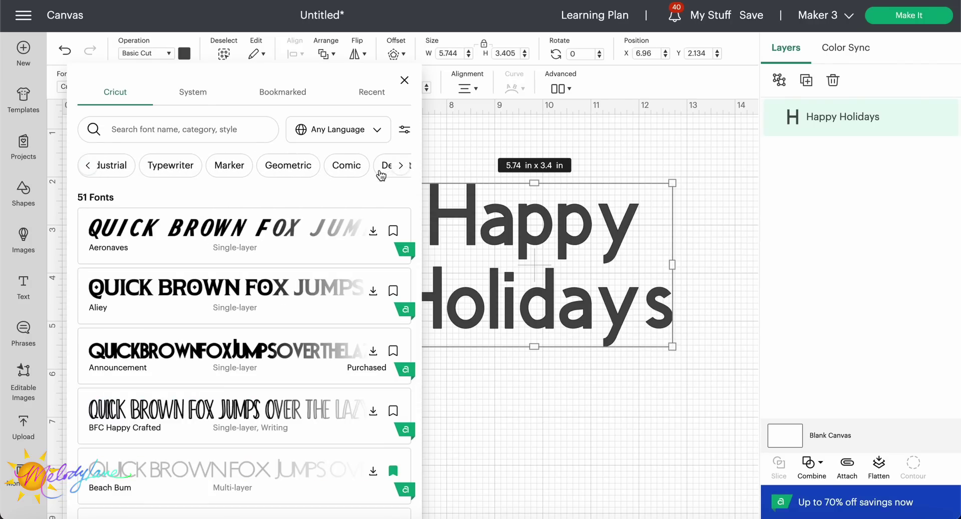
pyautogui.click(400, 166)
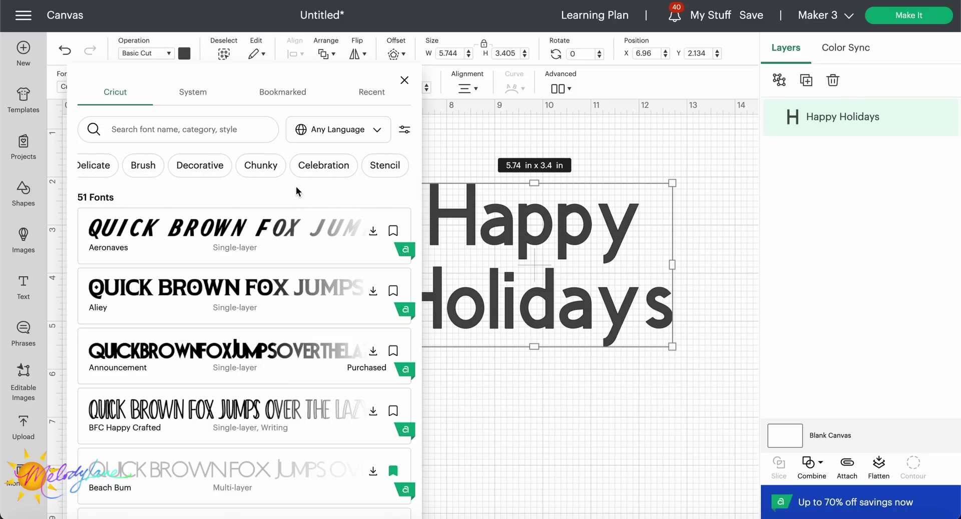
pyautogui.click(376, 166)
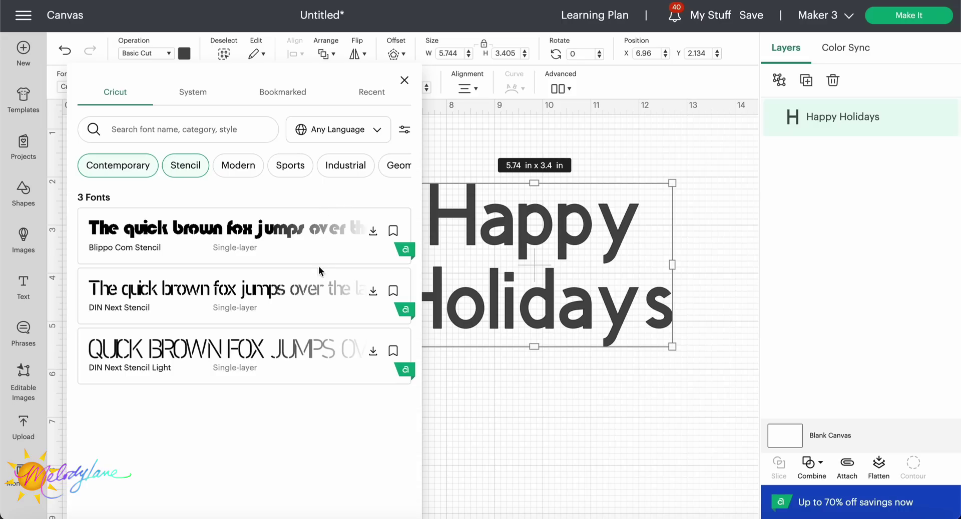
pyautogui.click(124, 102)
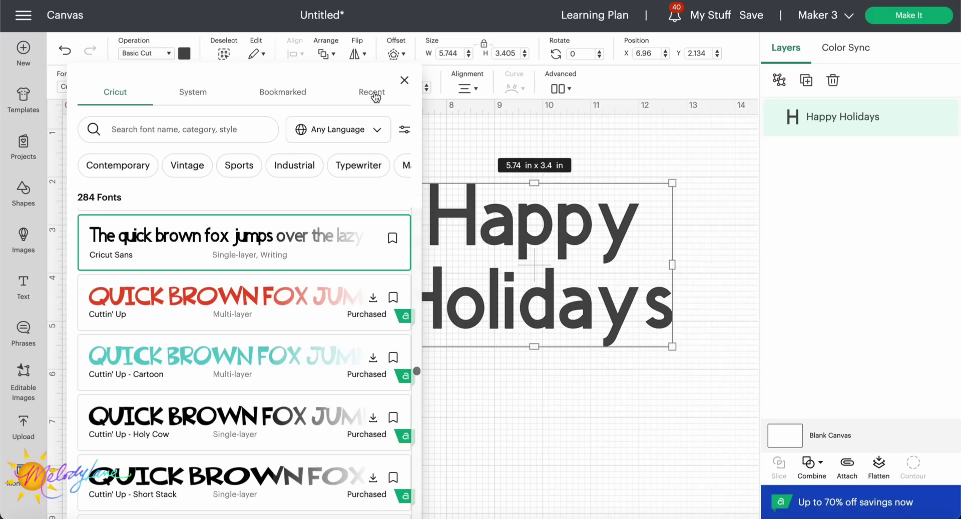
# - Filter the font list to the Celebration category only, dropping Marker
pyautogui.click(400, 166)
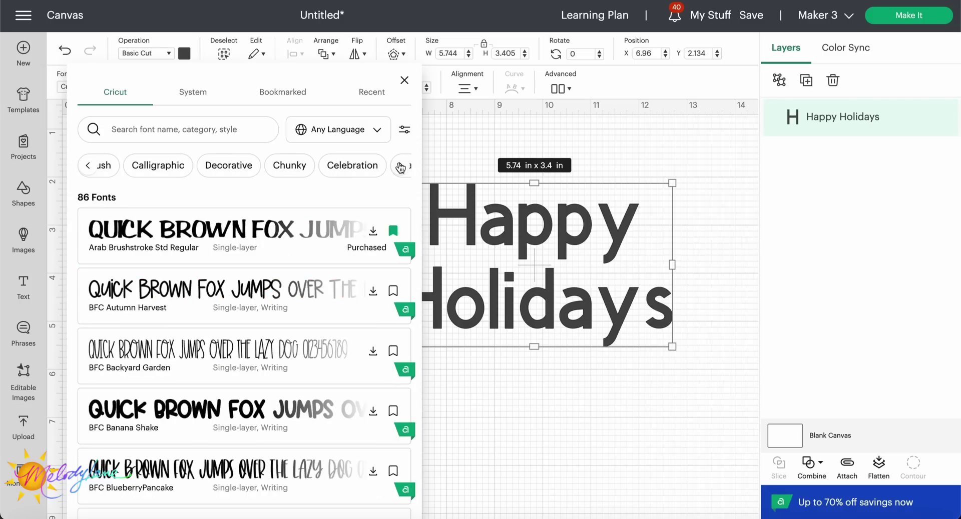
pyautogui.click(354, 166)
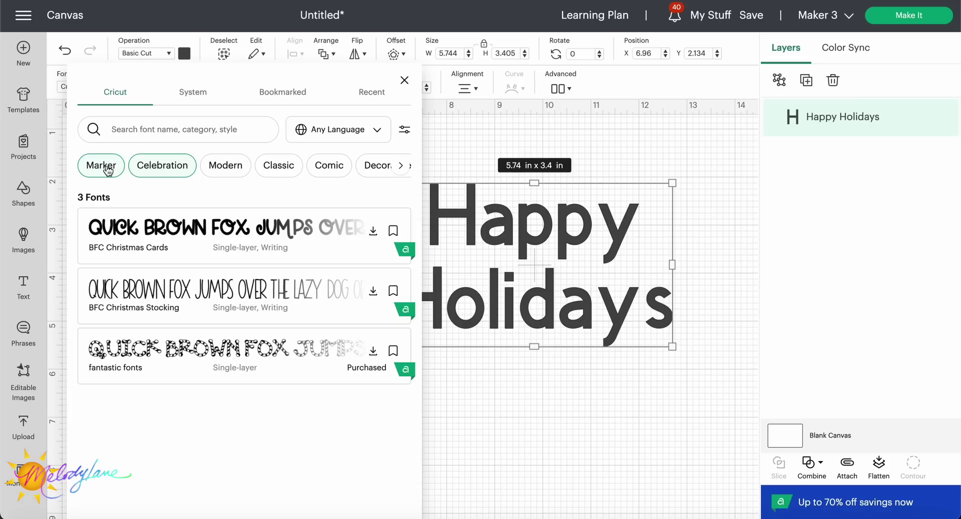
pyautogui.click(107, 171)
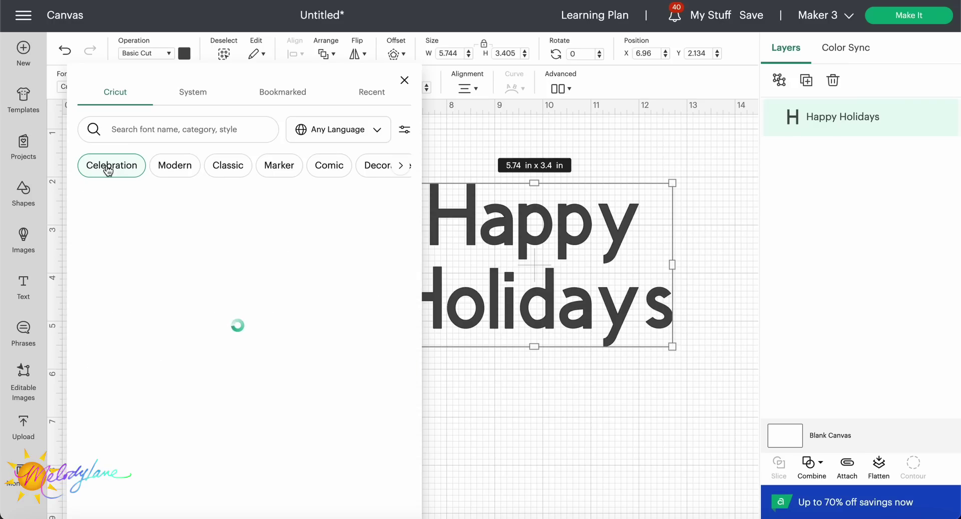
# - Scroll through the 106 Celebration fonts down to the BFC fonts
pyautogui.scroll(-3, 226, 282)
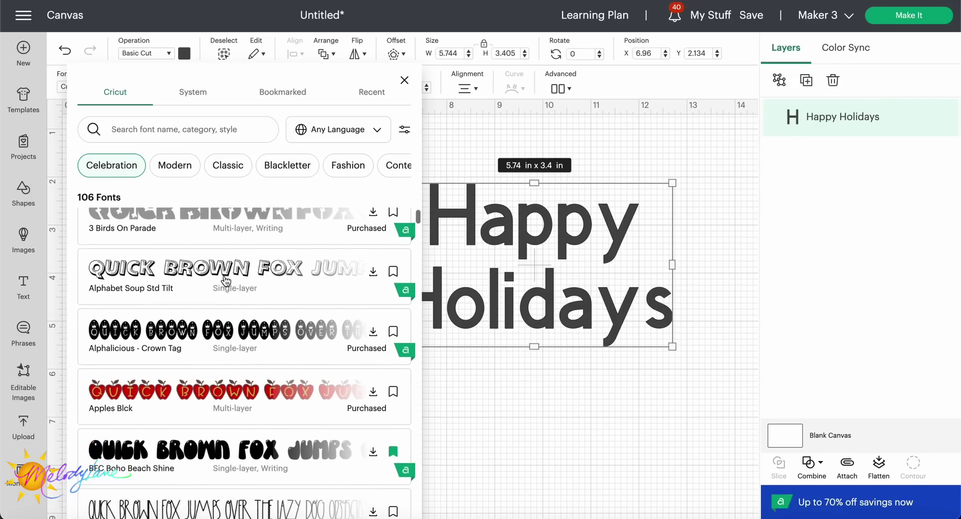
pyautogui.scroll(-8, 226, 281)
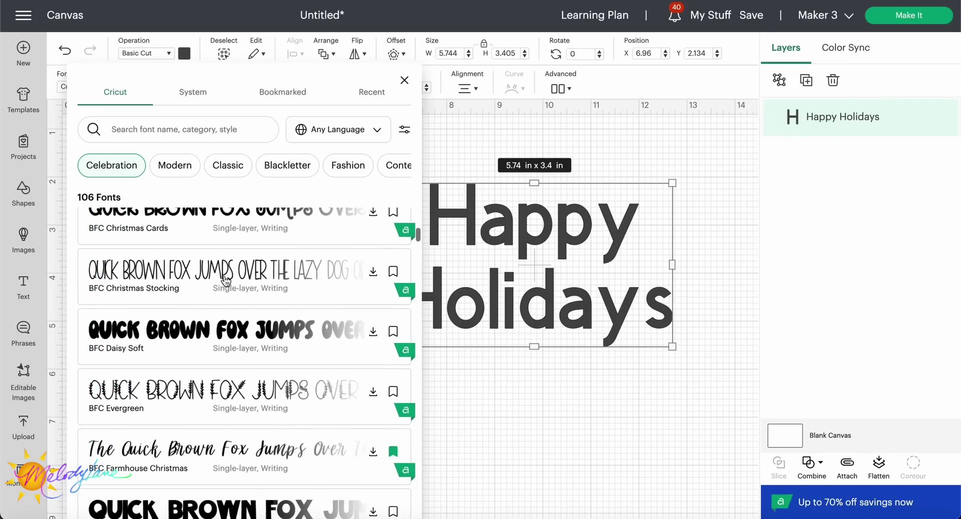
pyautogui.scroll(-4, 226, 281)
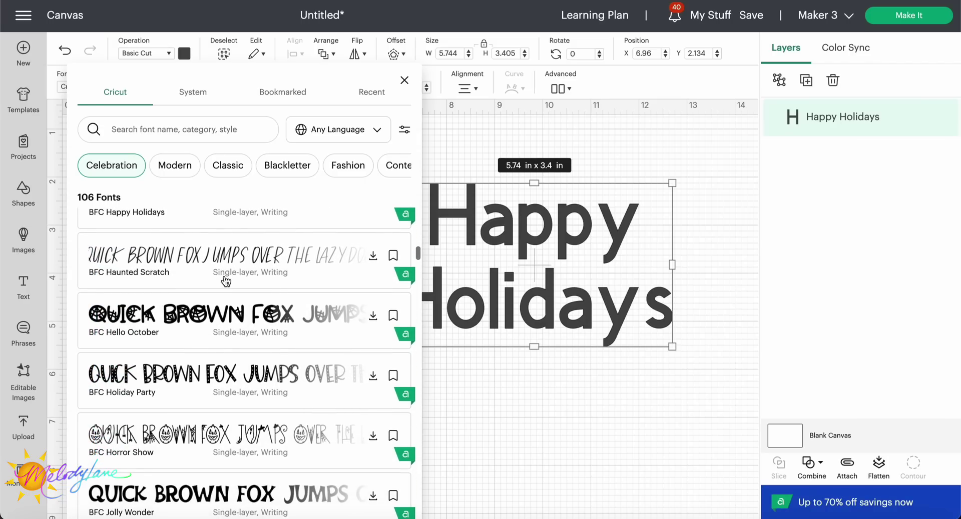
pyautogui.scroll(-4, 226, 281)
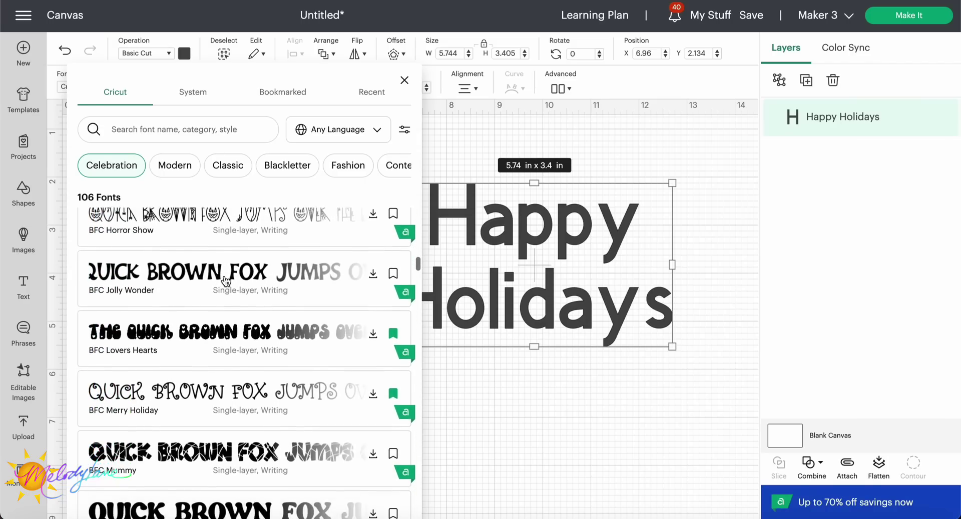
pyautogui.scroll(-4, 227, 281)
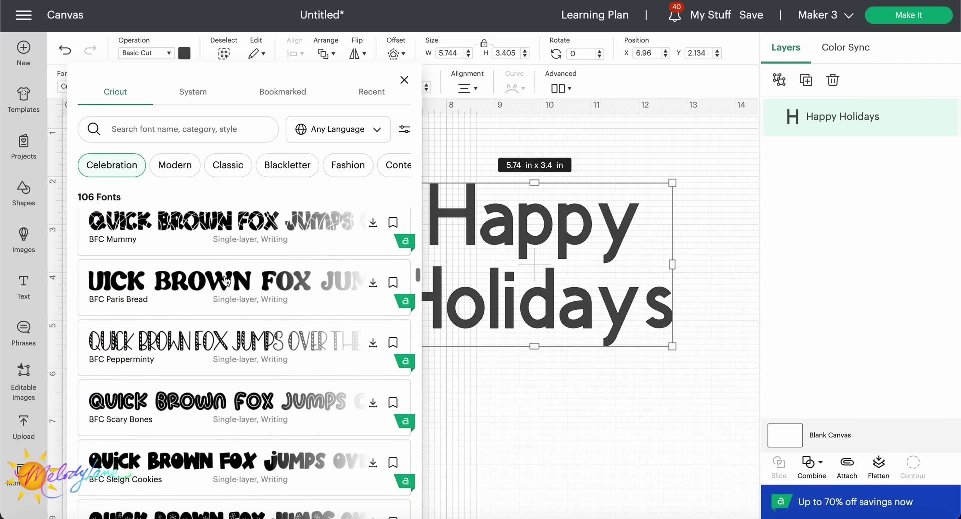
pyautogui.scroll(-4, 226, 281)
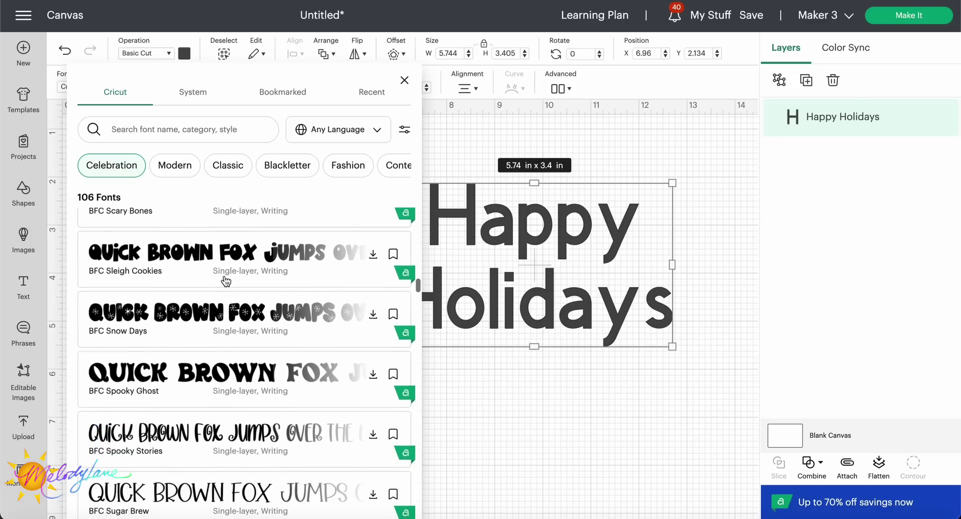
pyautogui.scroll(-1, 226, 281)
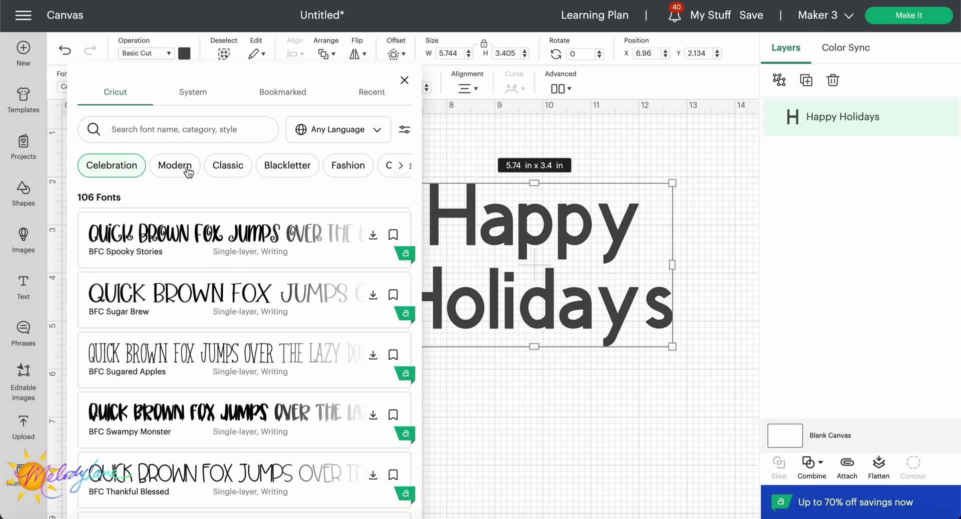
pyautogui.scroll(-3, 222, 294)
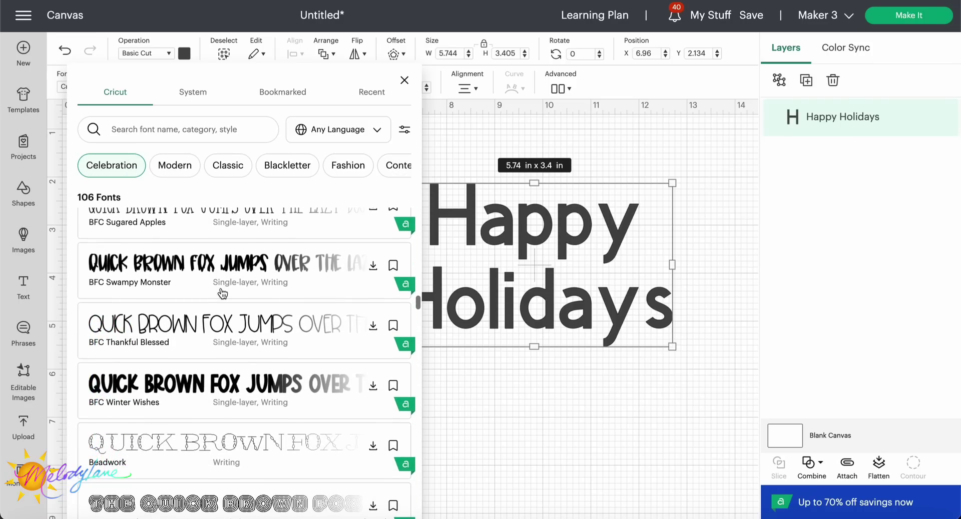
pyautogui.scroll(-5, 223, 294)
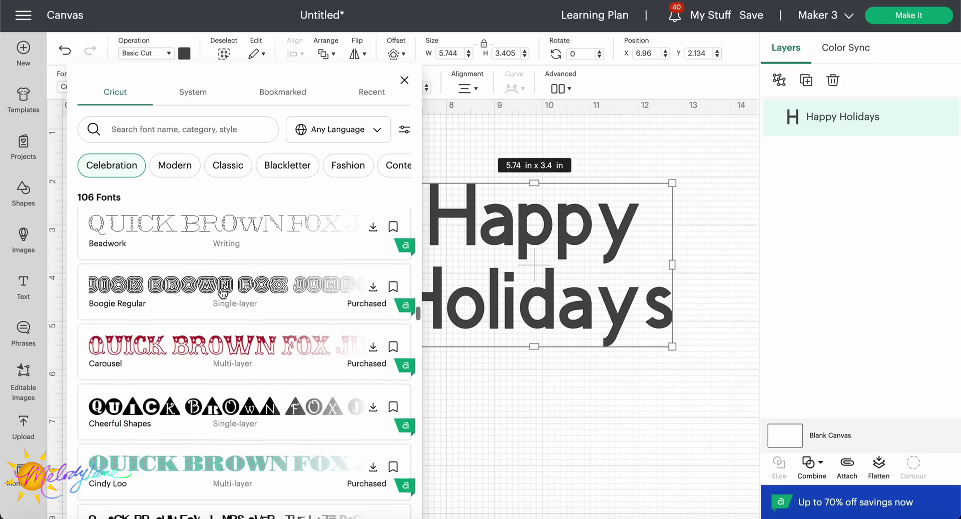
pyautogui.scroll(-5, 223, 294)
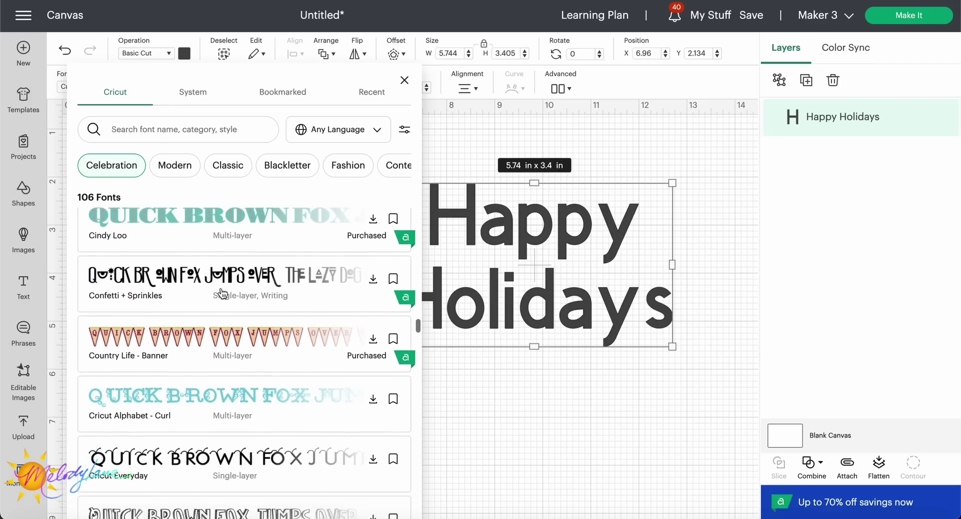
pyautogui.scroll(-10, 223, 294)
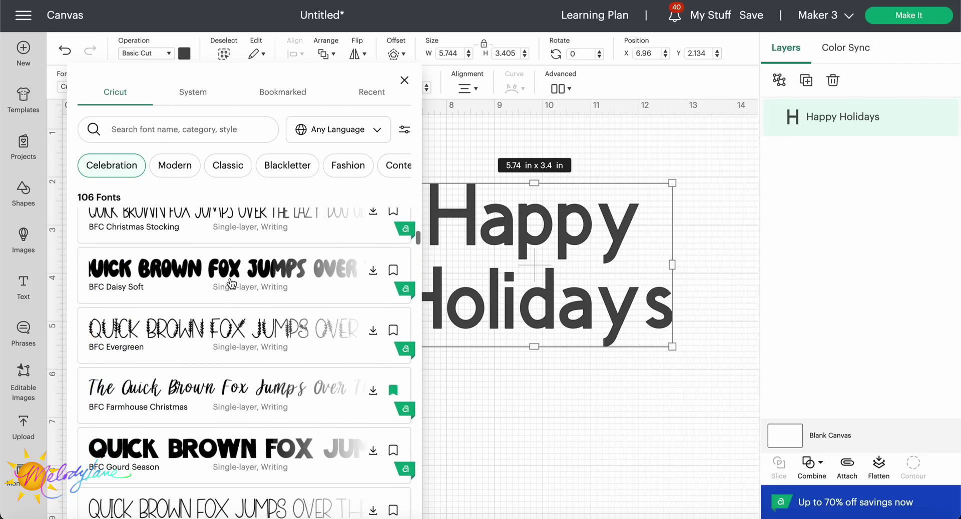
# - Preview BFC Daisy Soft, BFC Evergreen and BFC Farmhouse Christmas on the text
pyautogui.click(231, 283)
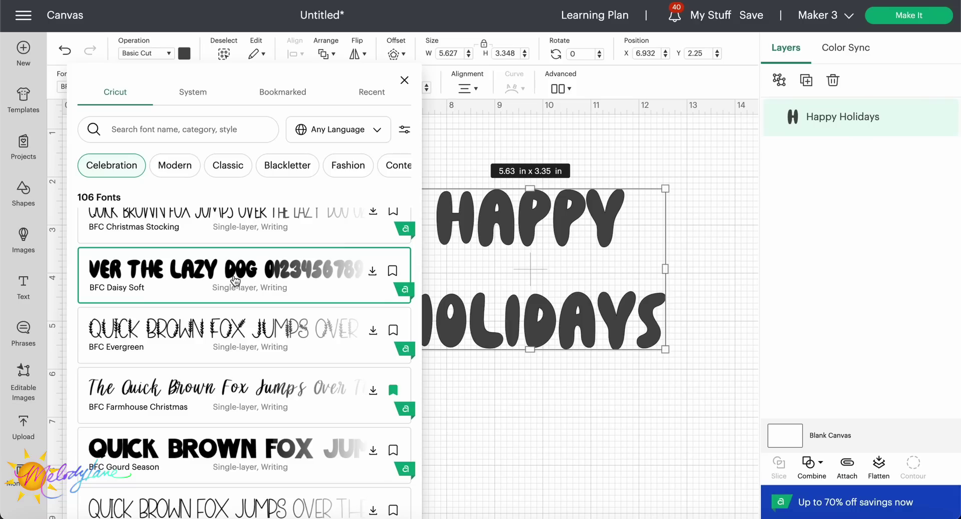
pyautogui.click(254, 336)
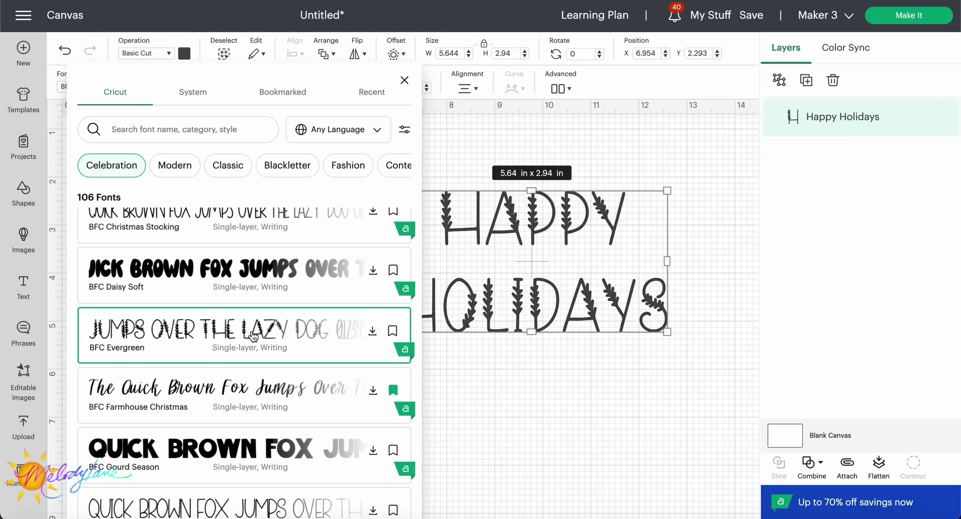
pyautogui.click(259, 397)
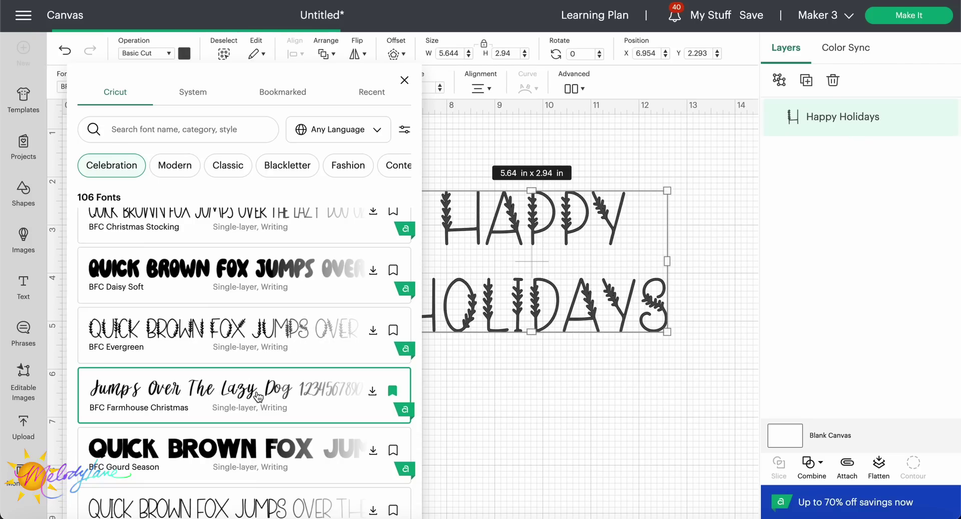
# - Apply BFC Gourd Season, then move the text and shrink it to 5.85 × 2.47 in
pyautogui.scroll(-1, 257, 395)
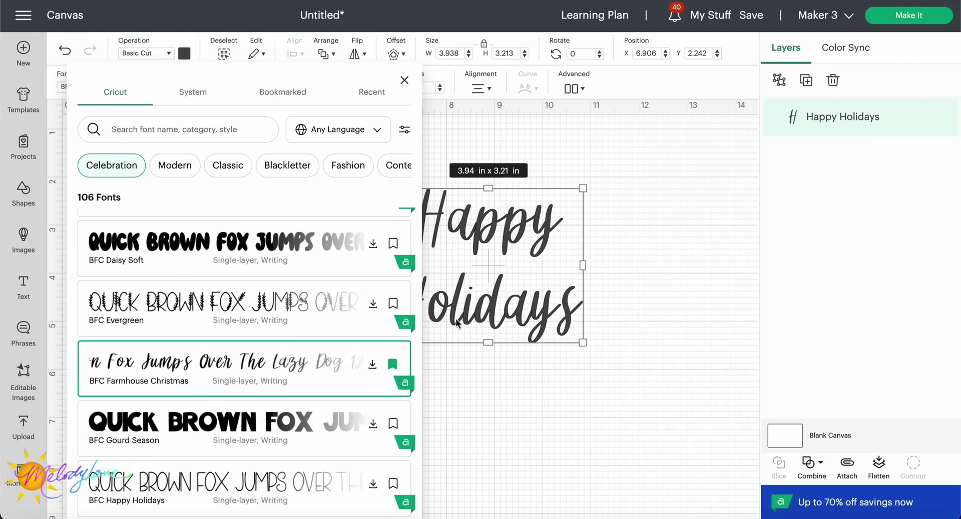
pyautogui.click(345, 422)
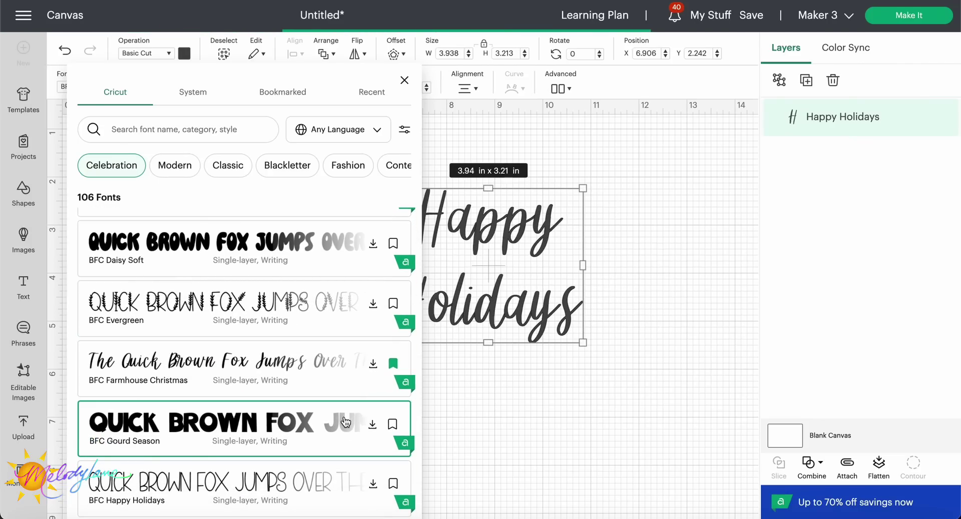
pyautogui.moveTo(550, 316); pyautogui.dragTo(593, 303)
pyautogui.moveTo(438, 174); pyautogui.dragTo(487, 198)
# - Search fonts for 'bfc' and set the text in red BFC Spooky Stories, 4.24 × 2.55 in
pyautogui.click(617, 397)
pyautogui.doubleClick(604, 293)
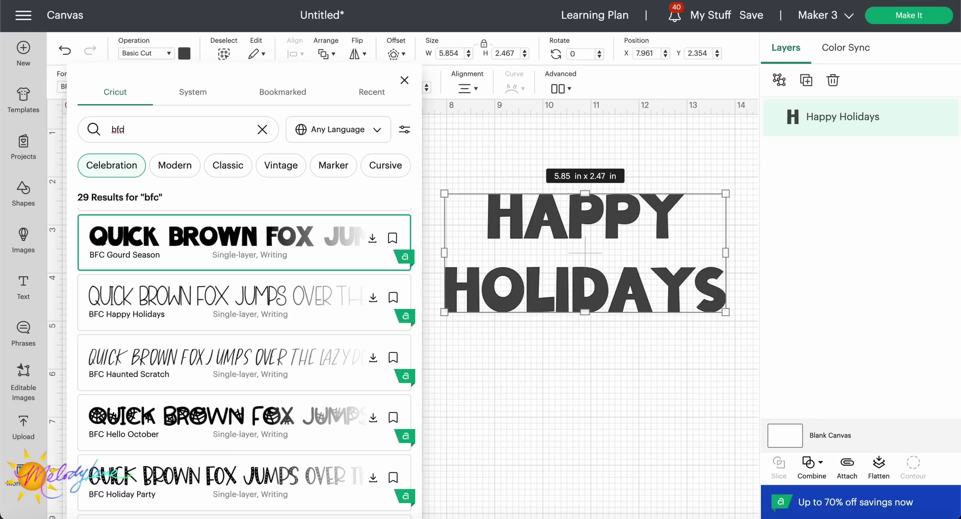
pyautogui.press('BackSpace')
pyautogui.write('c')
pyautogui.scroll(-5, 207, 281)
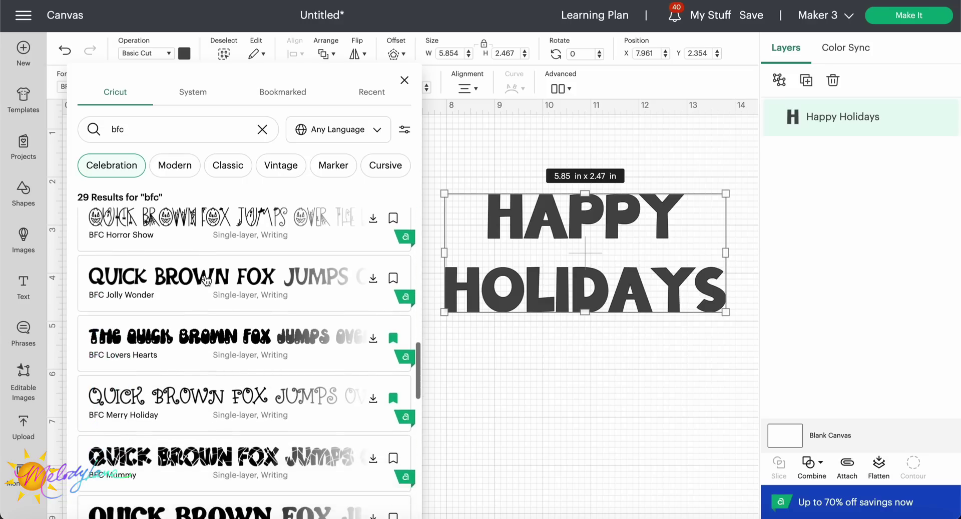
pyautogui.scroll(-6, 207, 281)
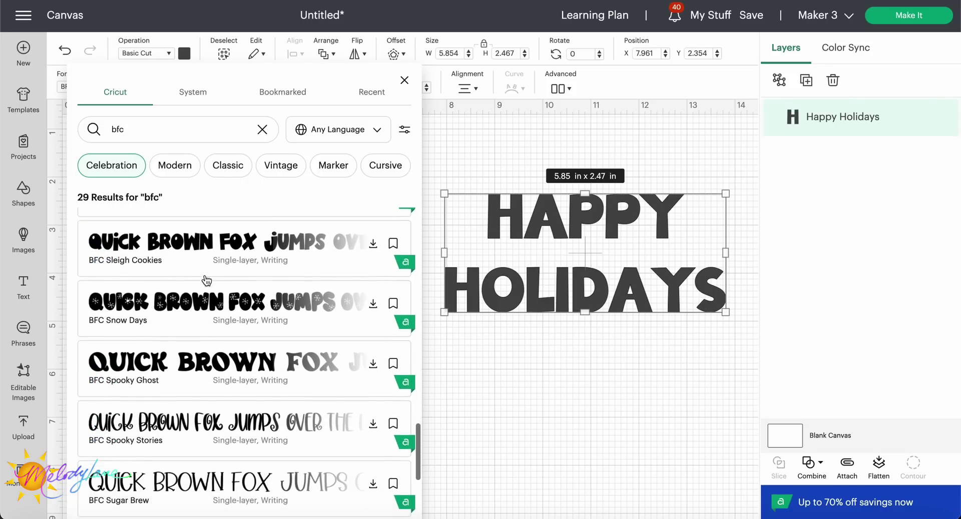
pyautogui.scroll(-2, 206, 280)
pyautogui.click(207, 325)
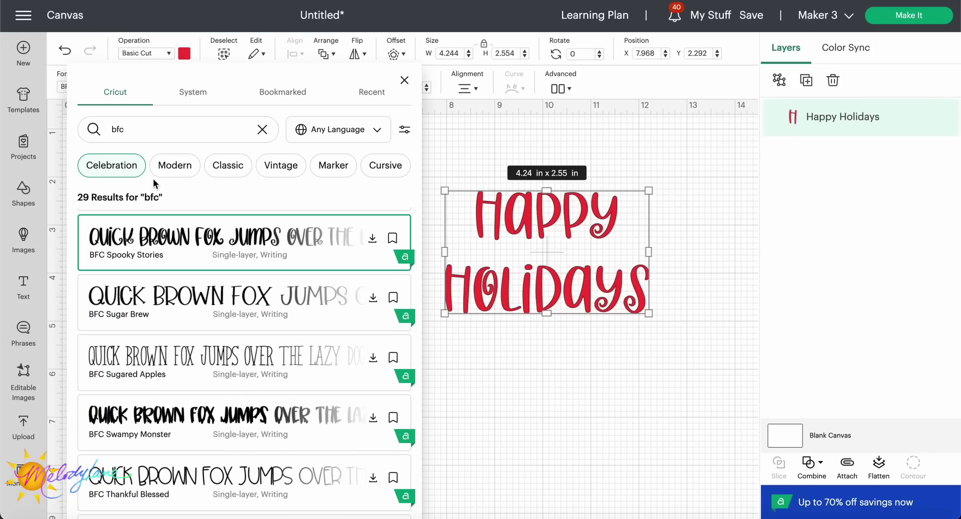
# - From the 33 bookmarked fonts, try BFC Cornbread Snacks, then apply black Arab Brushstroke Std
pyautogui.click(126, 170)
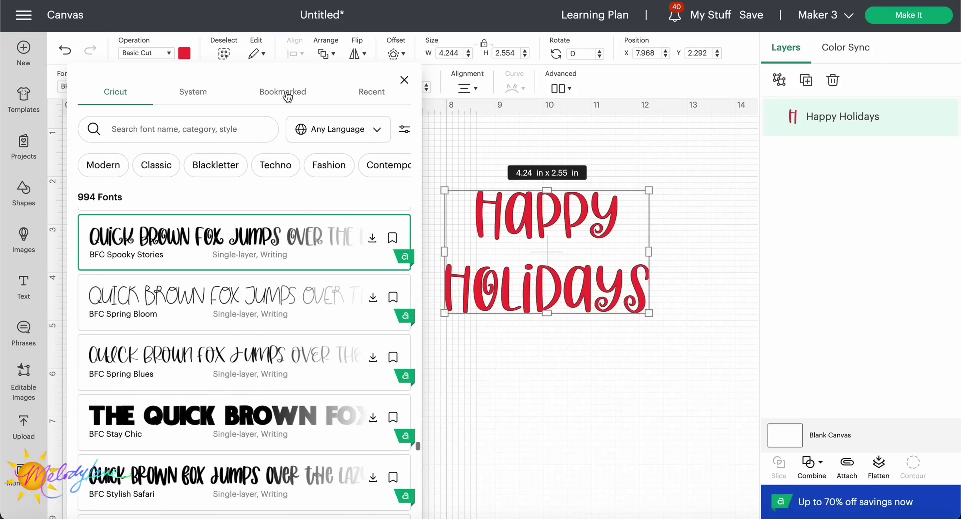
pyautogui.click(285, 94)
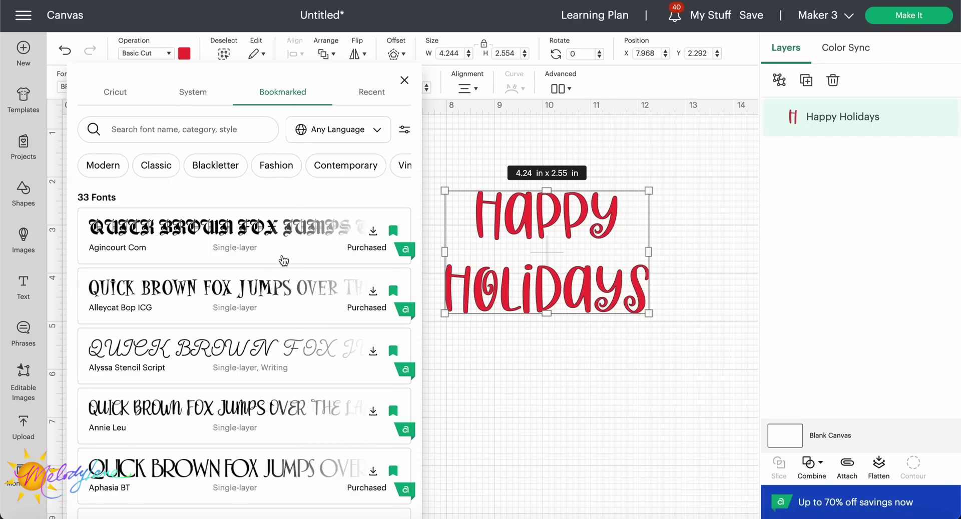
pyautogui.scroll(-1, 284, 260)
pyautogui.scroll(-4, 284, 260)
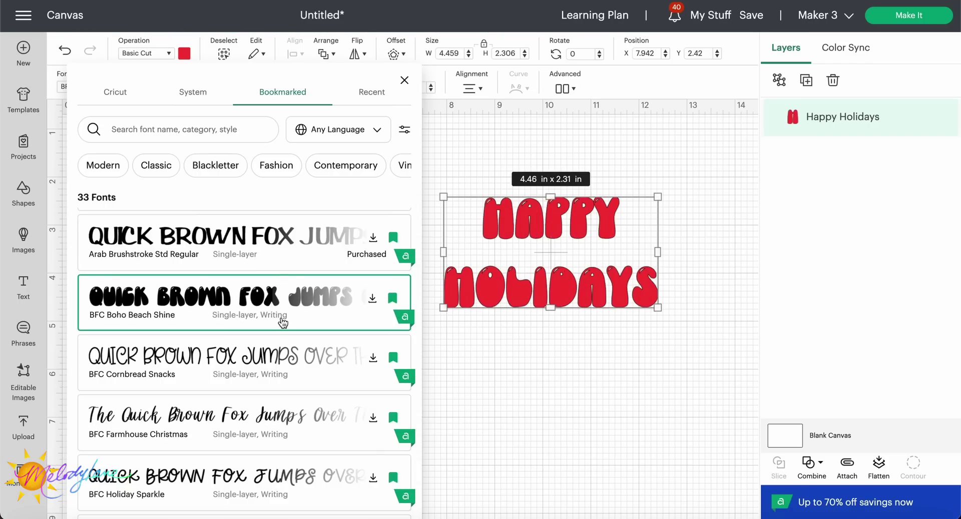
pyautogui.click(285, 362)
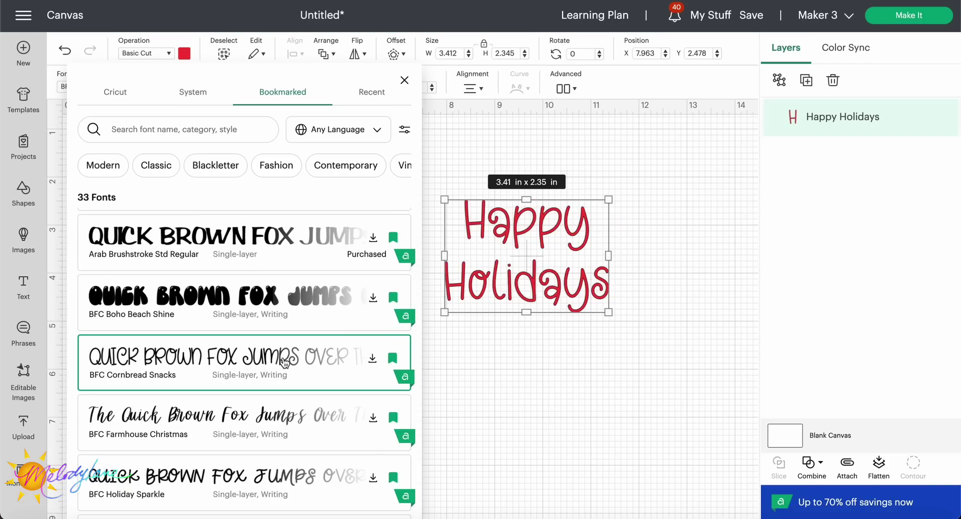
pyautogui.click(273, 242)
pyautogui.scroll(2, 272, 242)
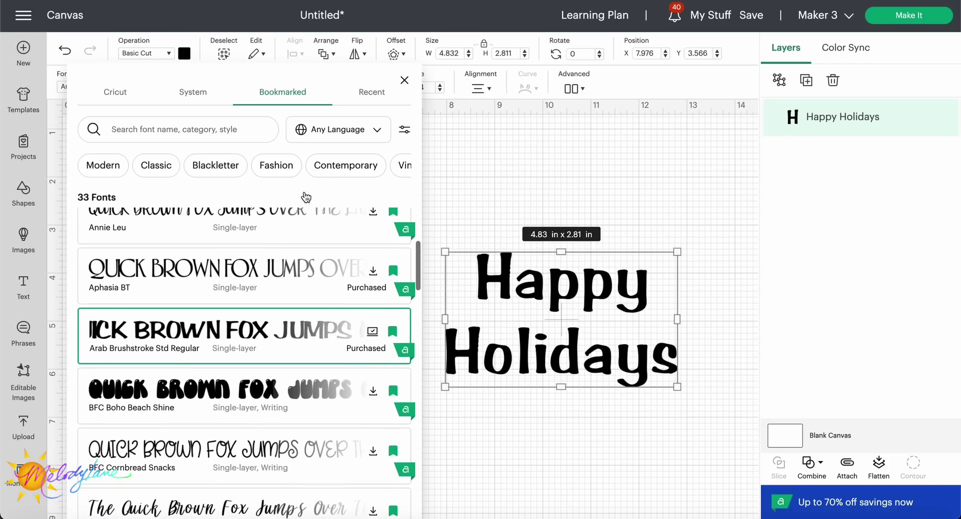
# - Open and close the font filter options, then download Alyssa Stencil Script from the bookmarked list
pyautogui.click(403, 131)
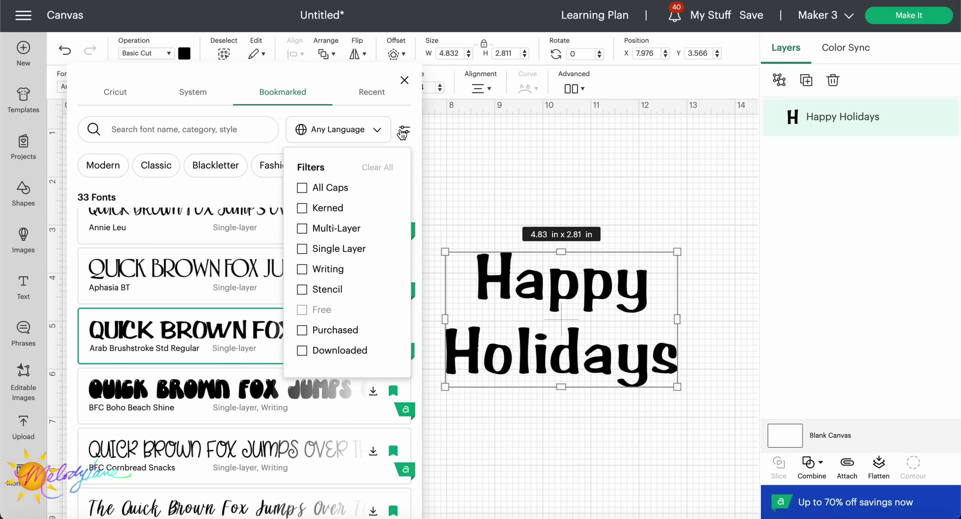
pyautogui.click(405, 133)
pyautogui.click(404, 131)
pyautogui.click(404, 129)
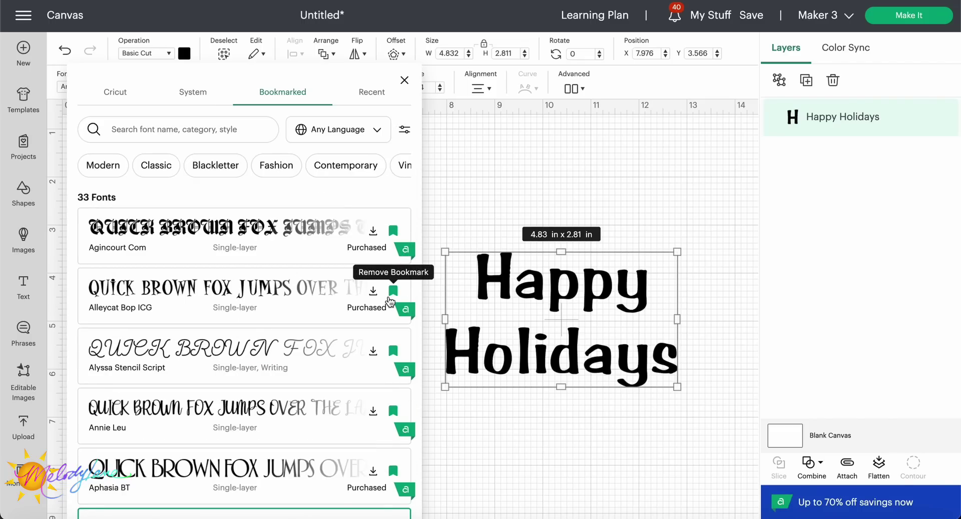
pyautogui.click(373, 351)
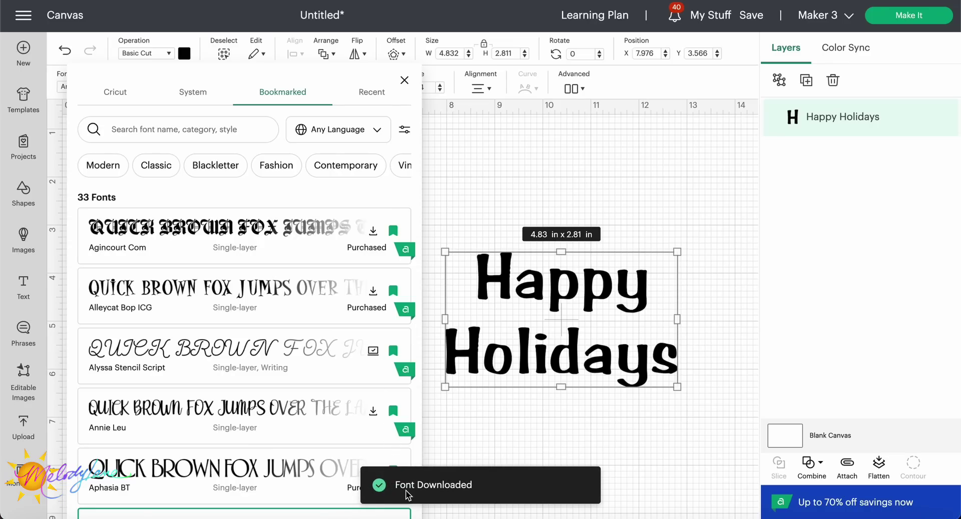
# - Try BFC Merry Holiday from the bookmarked fonts, then settle on red BFC Synced at 4.17 × 2.47 in
pyautogui.moveTo(396, 177)
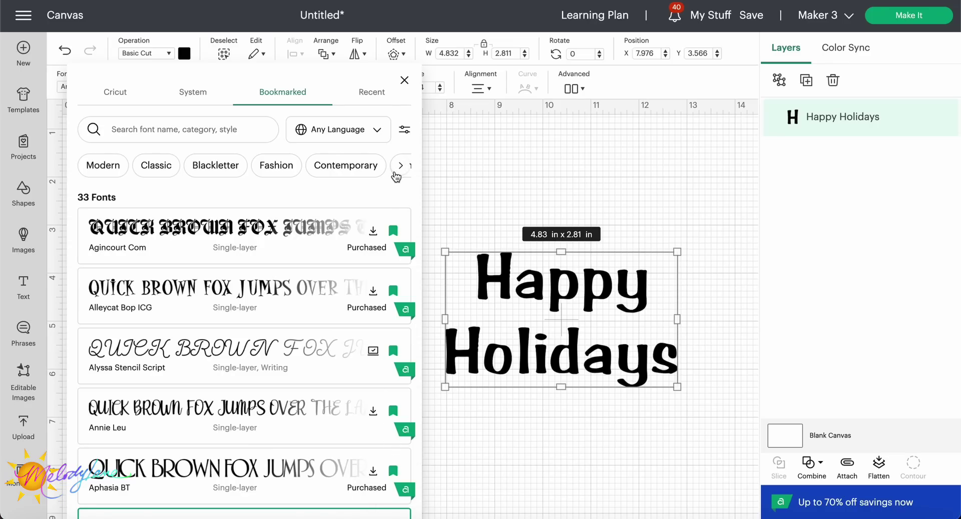
pyautogui.scroll(-7, 383, 281)
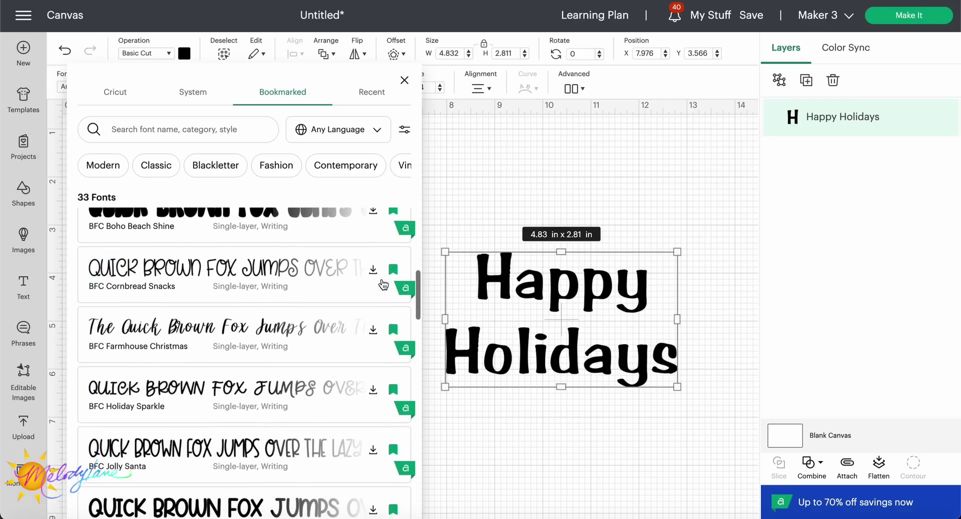
pyautogui.scroll(-6, 383, 281)
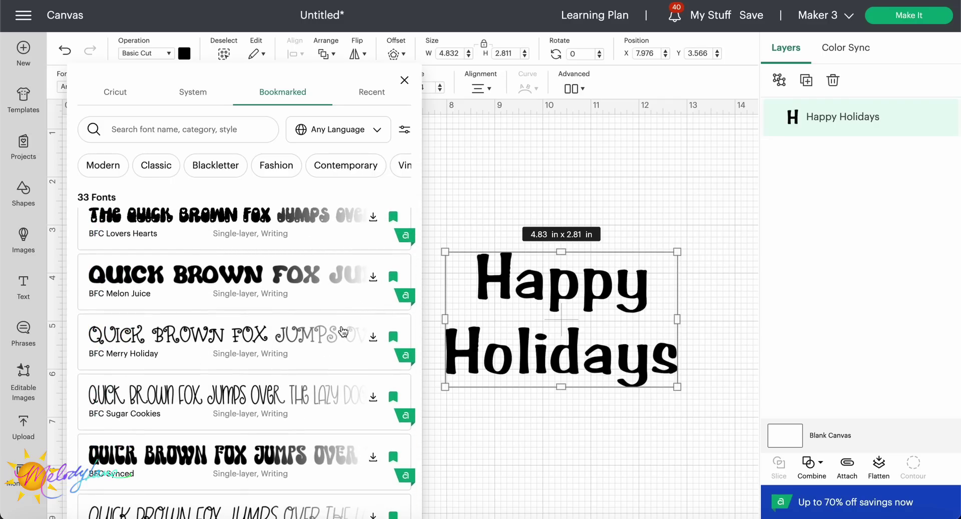
pyautogui.click(335, 339)
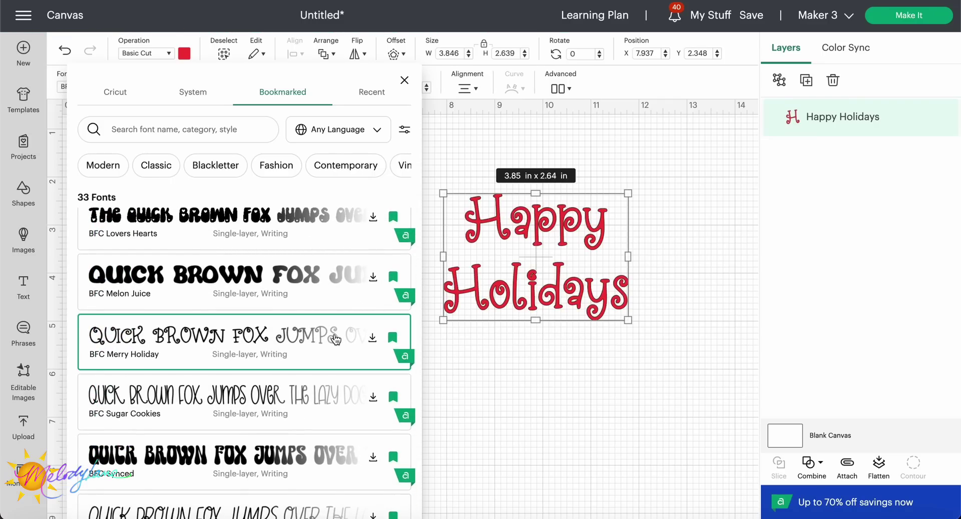
pyautogui.scroll(-1, 318, 274)
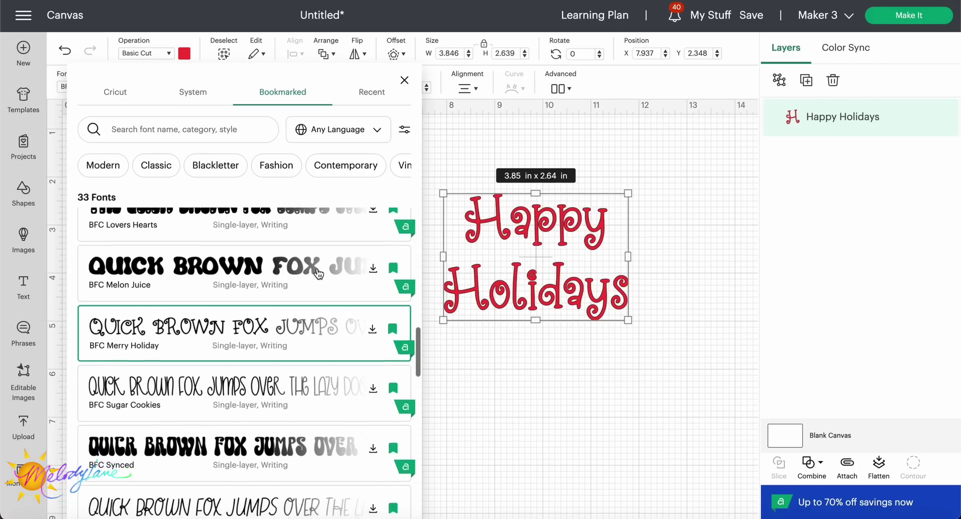
pyautogui.scroll(-3, 318, 274)
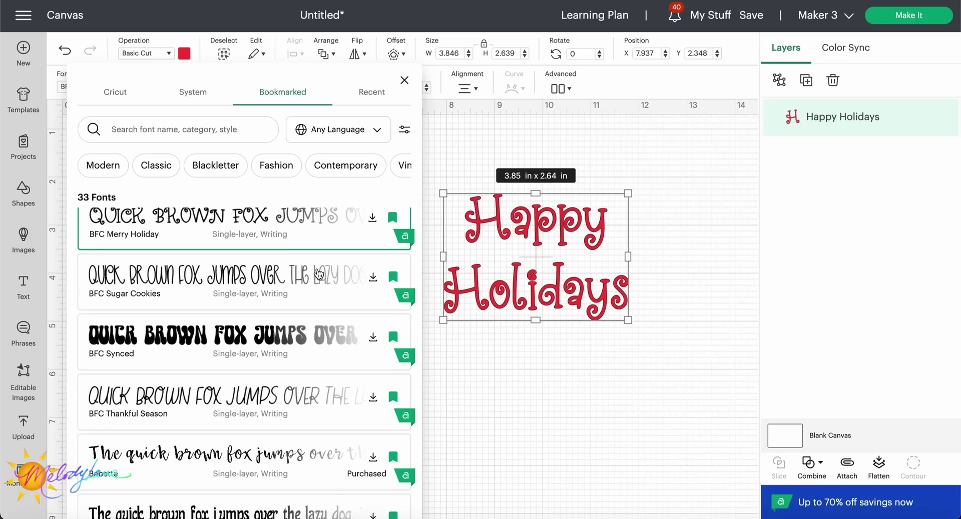
pyautogui.click(259, 338)
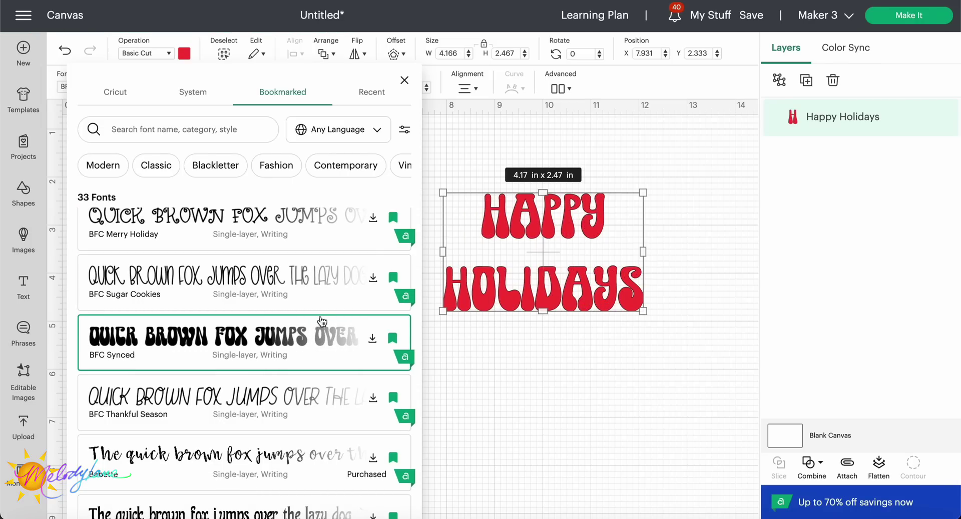
pyautogui.scroll(-2, 310, 335)
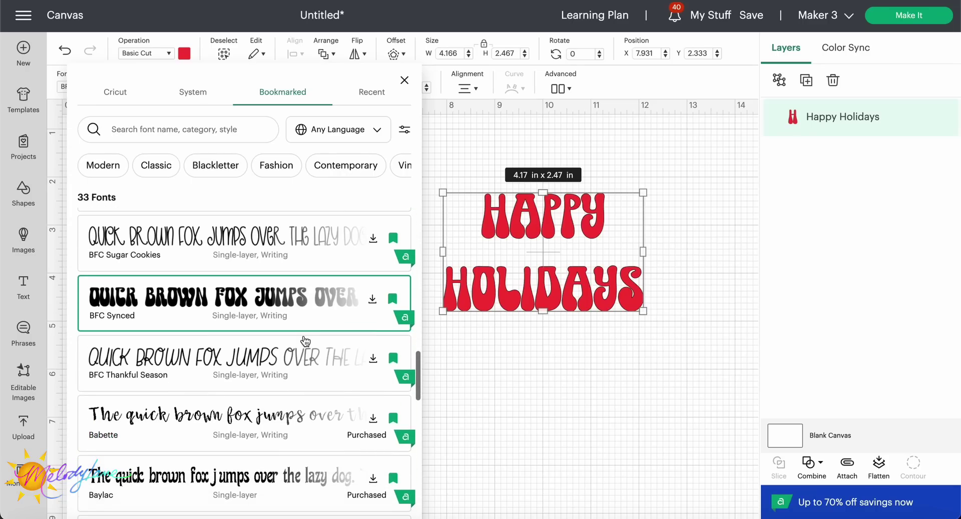
# - Search fonts for 'farmhouse' and apply BFC Farmhouse Christmas to the text
pyautogui.click(175, 129)
pyautogui.write('farmhouse')
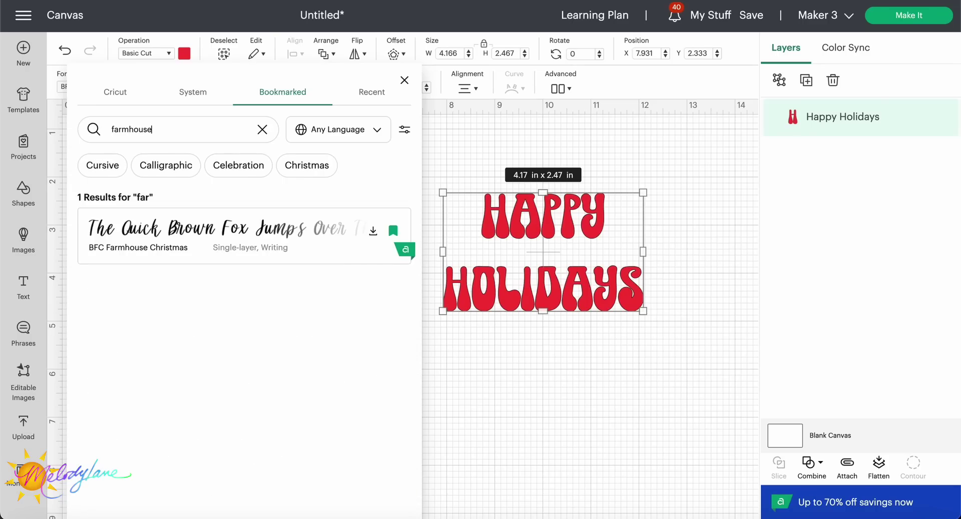
pyautogui.click(216, 231)
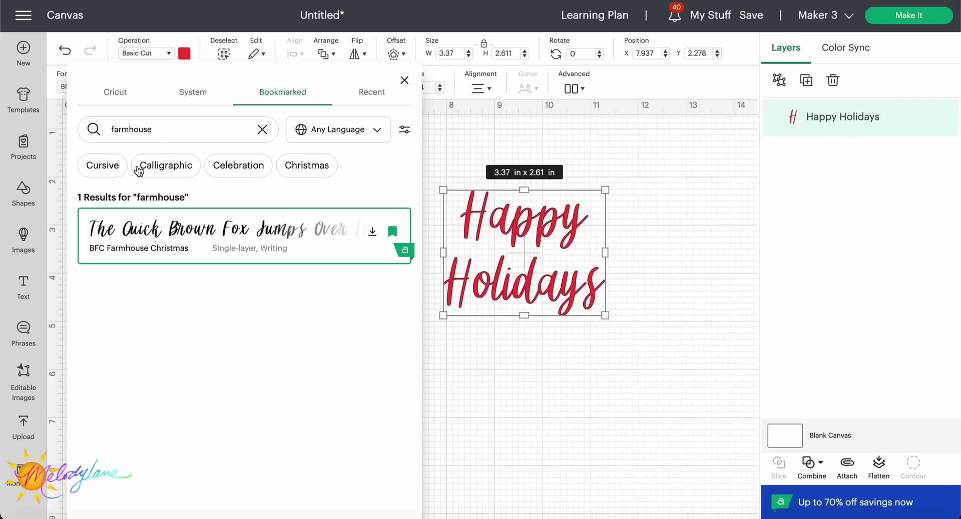
# - Toggle the Christmas, Cursive and Calligraphic filters, leaving Christmas removed
pyautogui.click(305, 174)
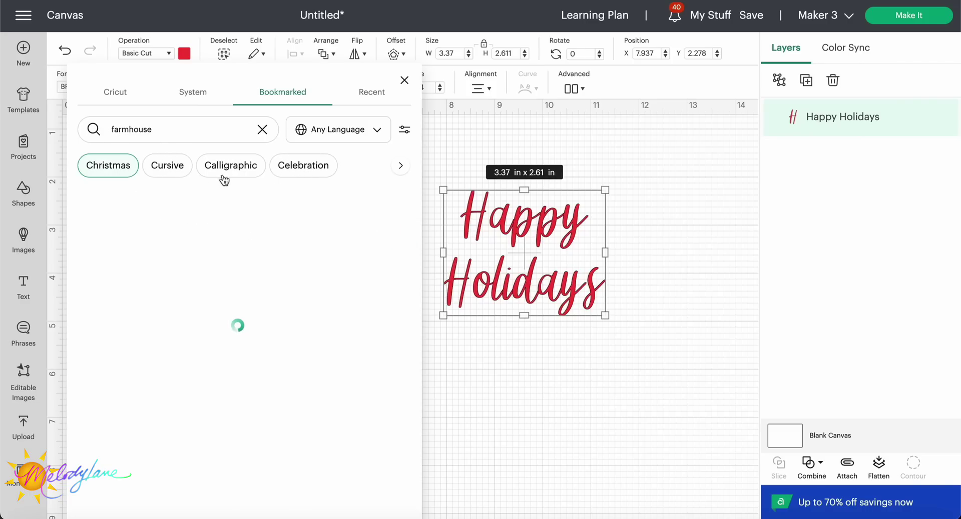
pyautogui.click(167, 173)
pyautogui.click(241, 171)
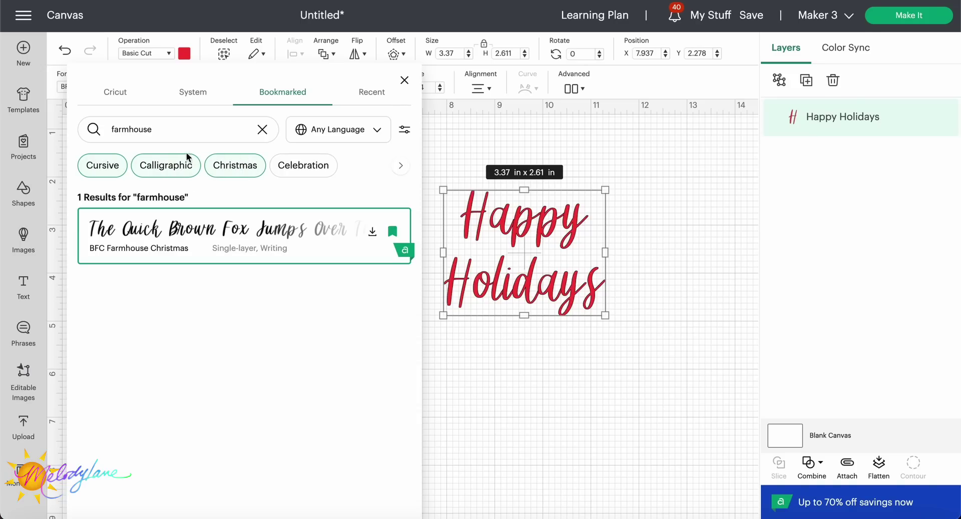
pyautogui.click(249, 165)
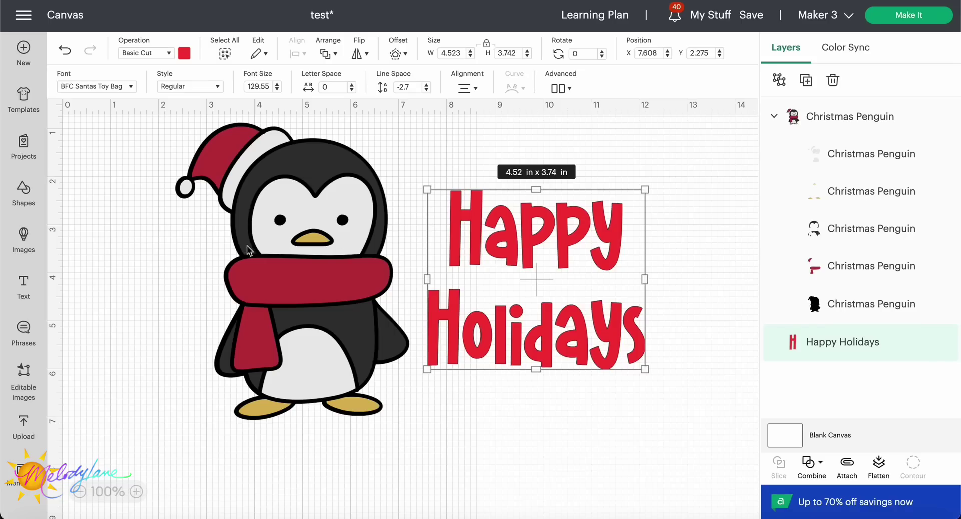
# - Place the Happy Holidays text and the penguin side by side, then reselect the text
pyautogui.moveTo(513, 249); pyautogui.dragTo(539, 253)
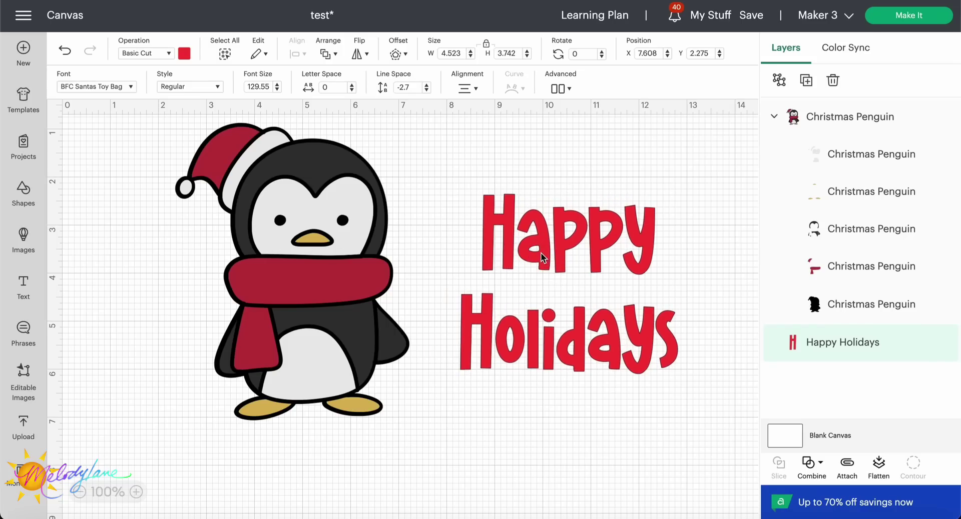
pyautogui.moveTo(329, 258); pyautogui.dragTo(370, 265)
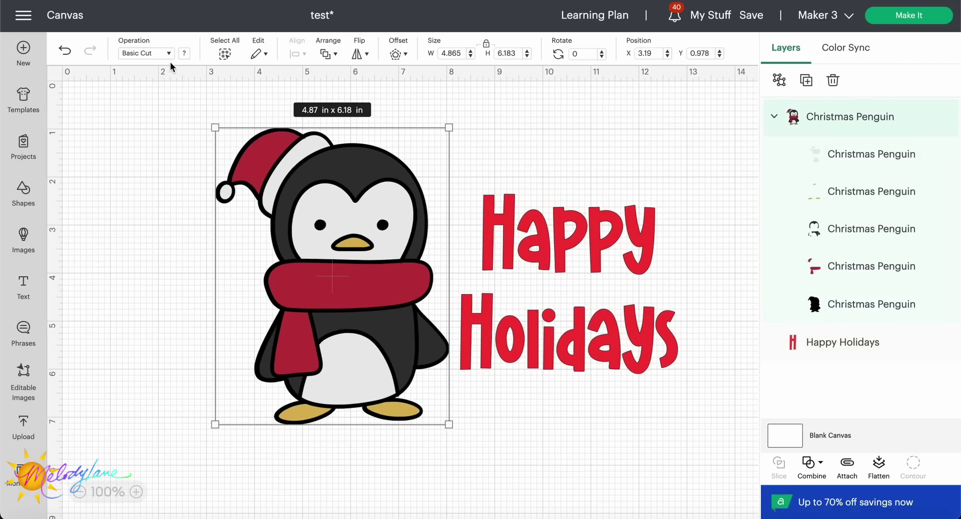
pyautogui.click(540, 286)
# - Preview the Santa Fe Std and Santas Workshop fonts on the text
pyautogui.click(130, 86)
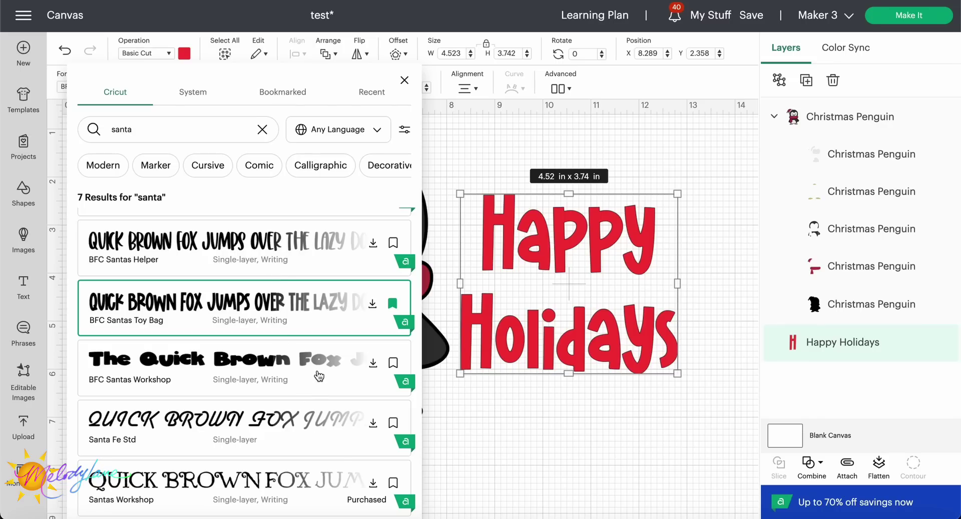
pyautogui.click(320, 428)
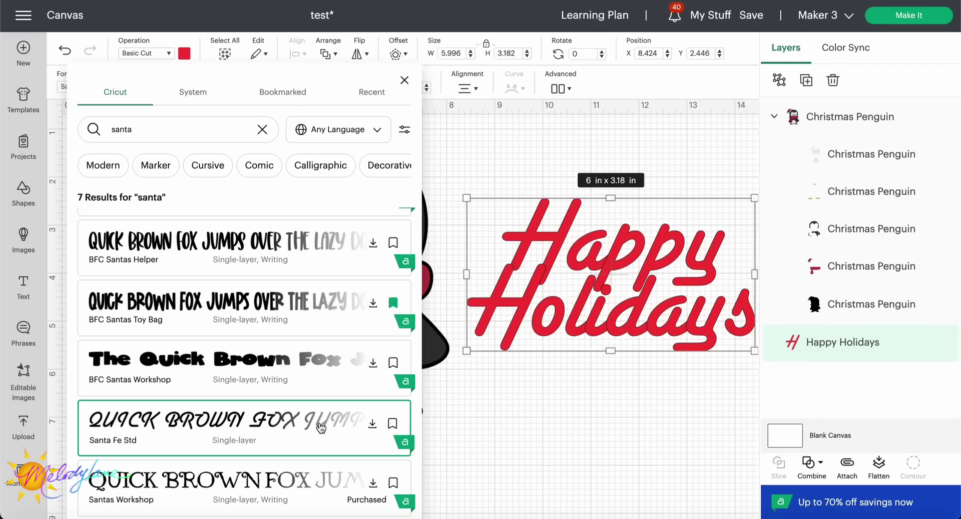
pyautogui.click(322, 473)
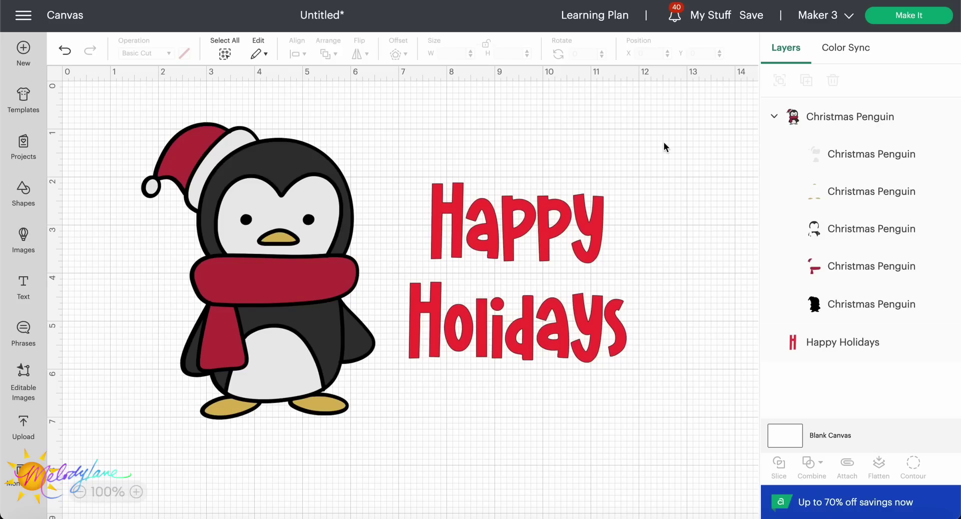
# - Go to My Stuff to list saved projects such as gnome ornament and Let's get jolly
pyautogui.click(711, 23)
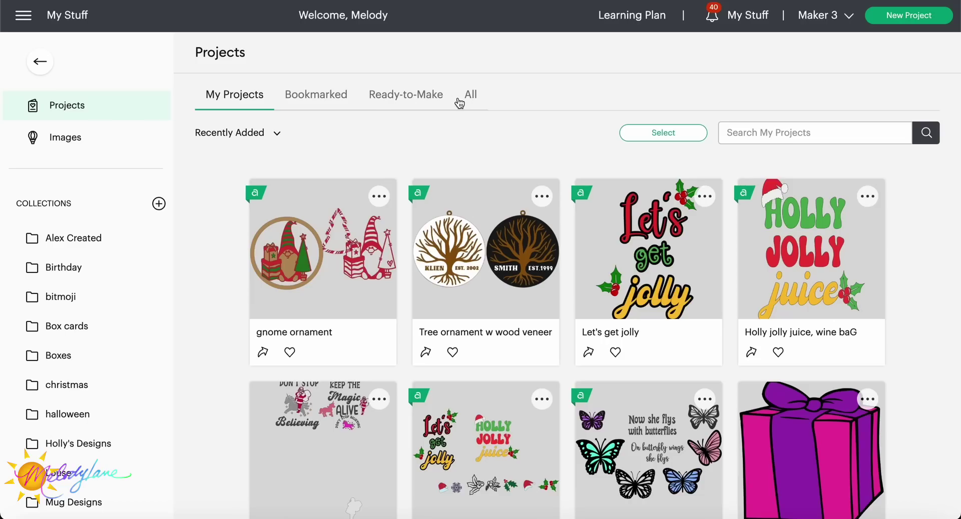
pyautogui.click(277, 133)
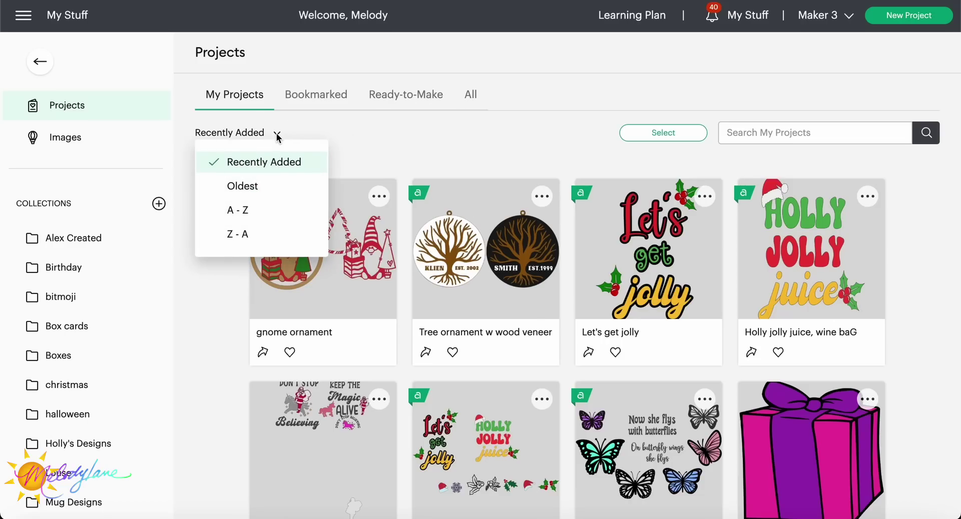
pyautogui.click(352, 125)
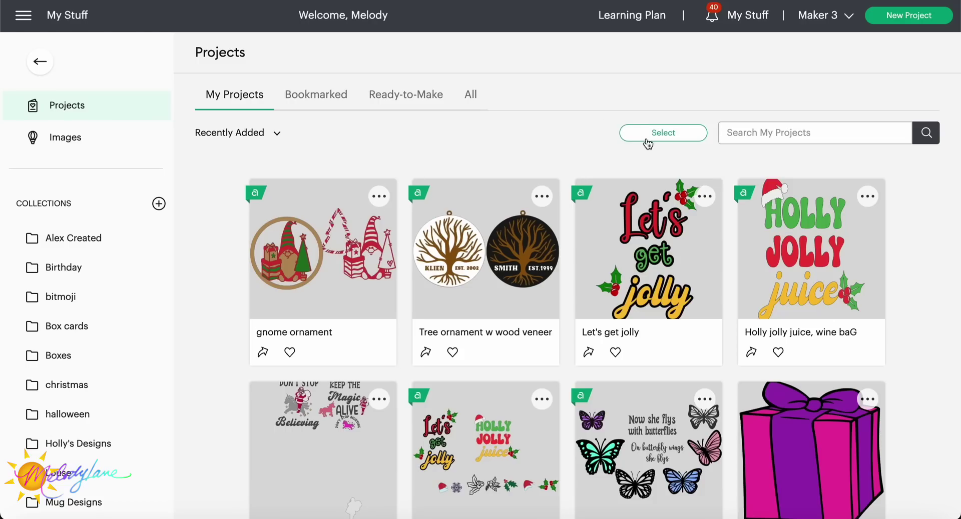
# - Select six projects, including gnome ornament, Tree ornament, Let's get jolly and Keep the Magic Alive
pyautogui.click(674, 134)
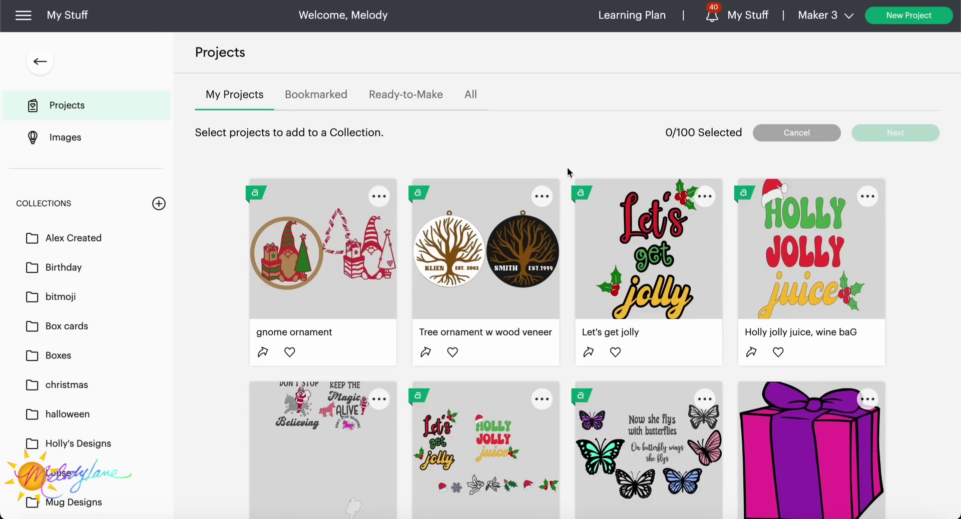
pyautogui.click(360, 243)
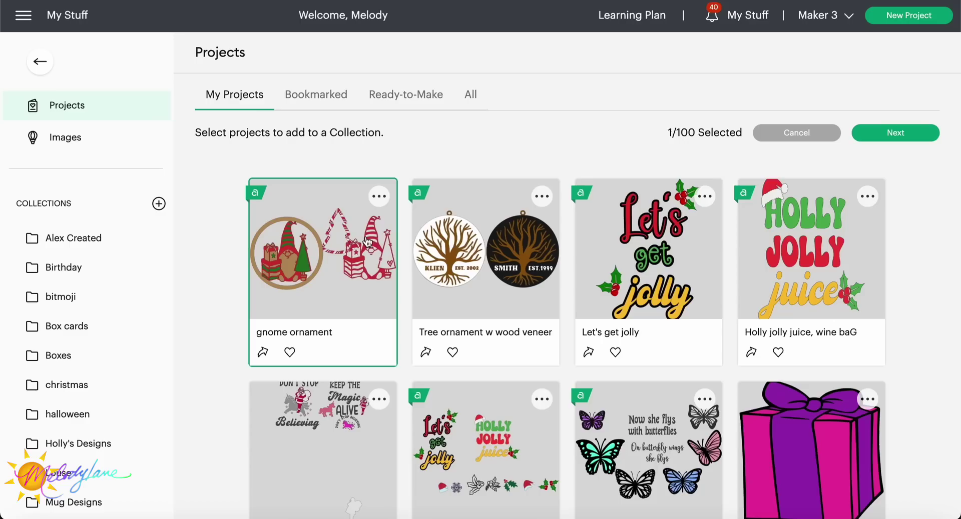
pyautogui.click(477, 249)
pyautogui.click(622, 256)
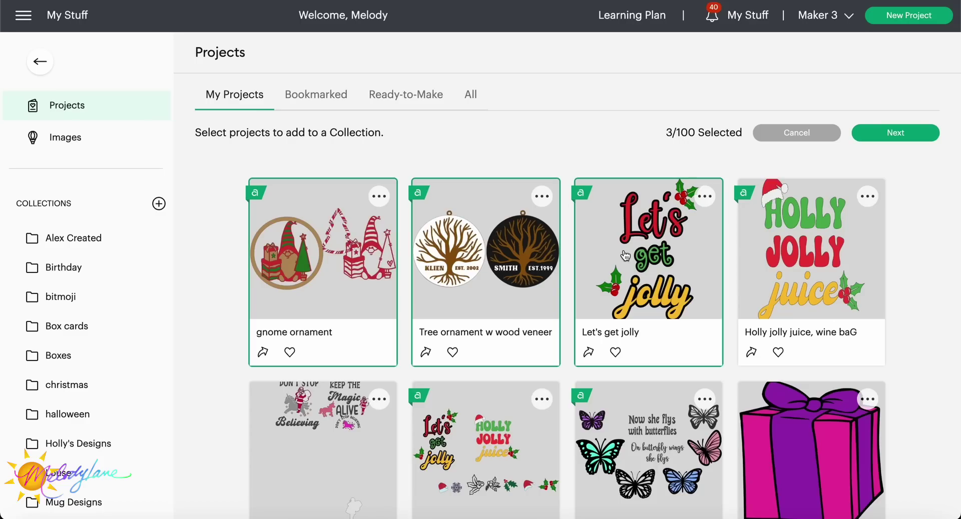
pyautogui.click(759, 259)
pyautogui.click(519, 434)
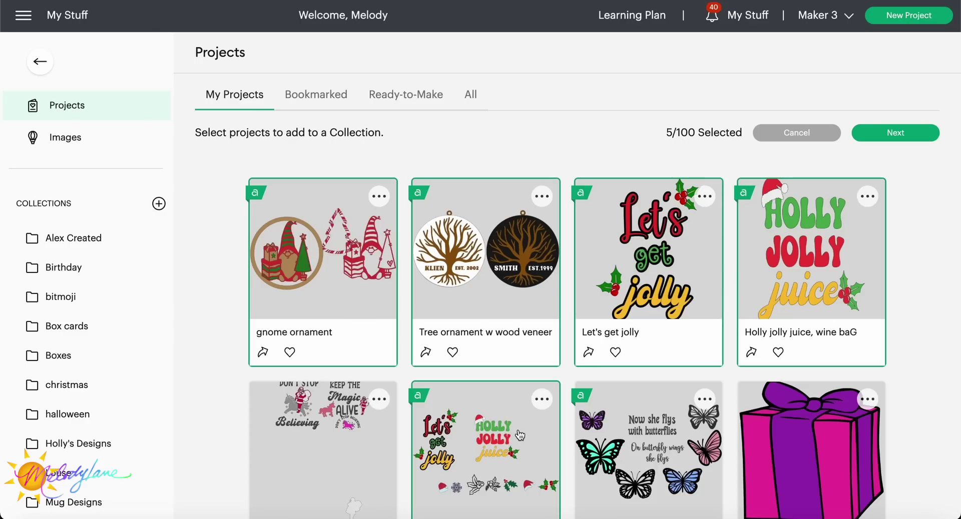
pyautogui.click(331, 431)
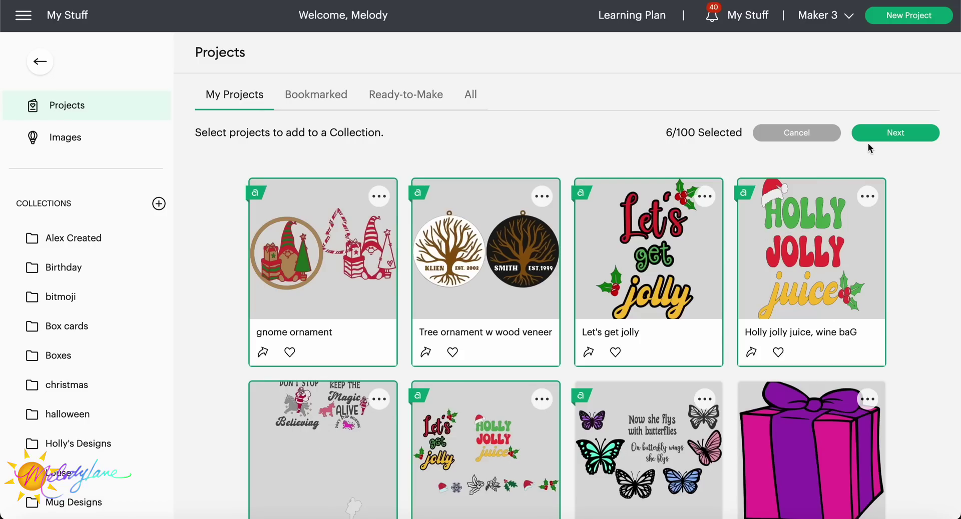
pyautogui.click(883, 134)
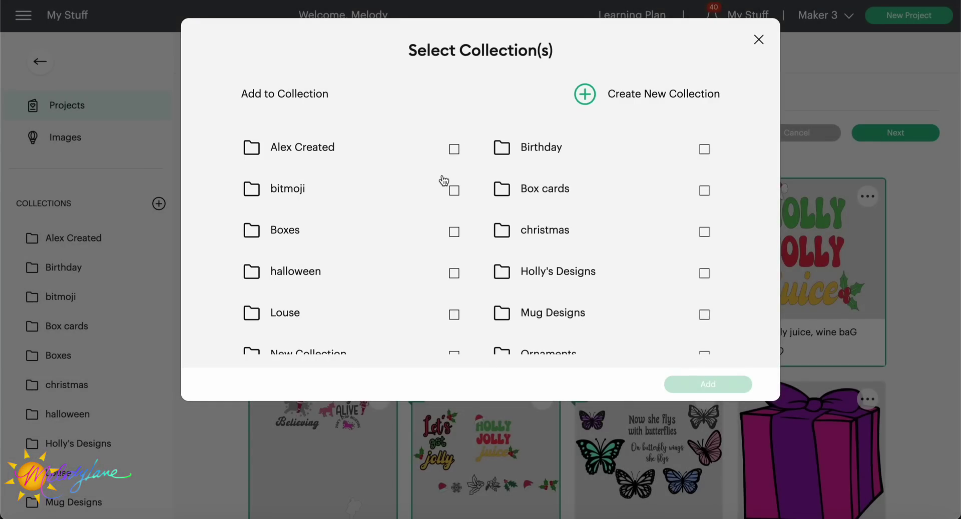
# - Add the six selected projects to the christmas and Holly's Designs collections
pyautogui.scroll(-1, 453, 214)
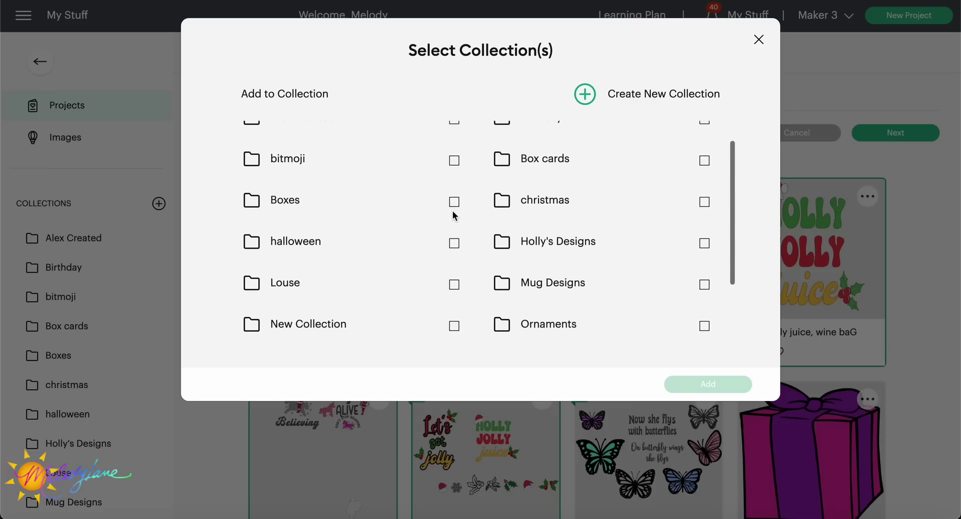
pyautogui.click(702, 201)
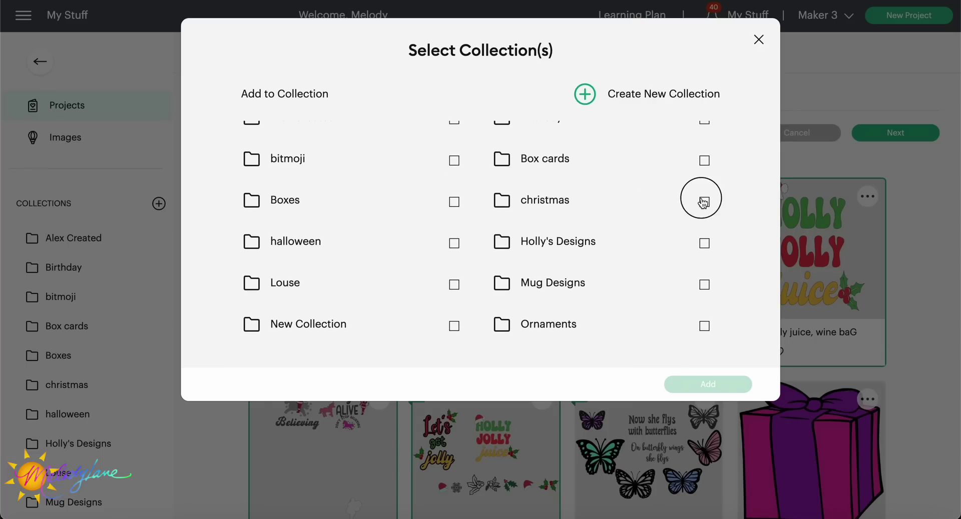
pyautogui.click(706, 243)
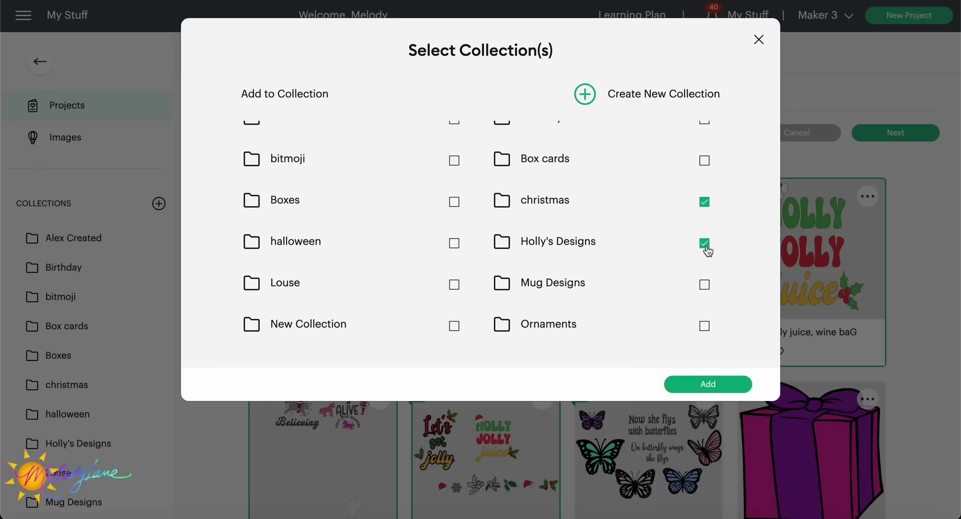
pyautogui.click(699, 385)
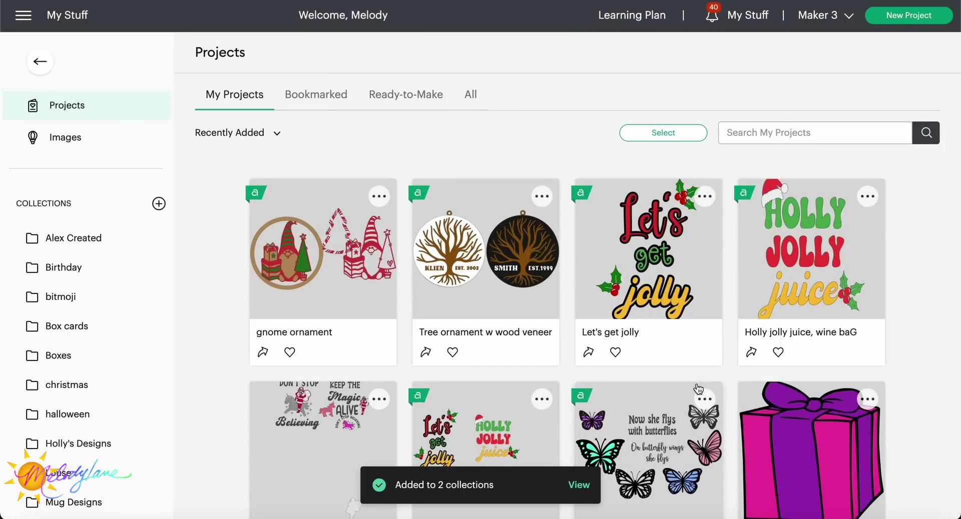
# - Drag Let's get jolly into the christmas collection, then switch to the bookmarked Images
pyautogui.click(671, 279)
pyautogui.moveTo(672, 279); pyautogui.dragTo(66, 383)
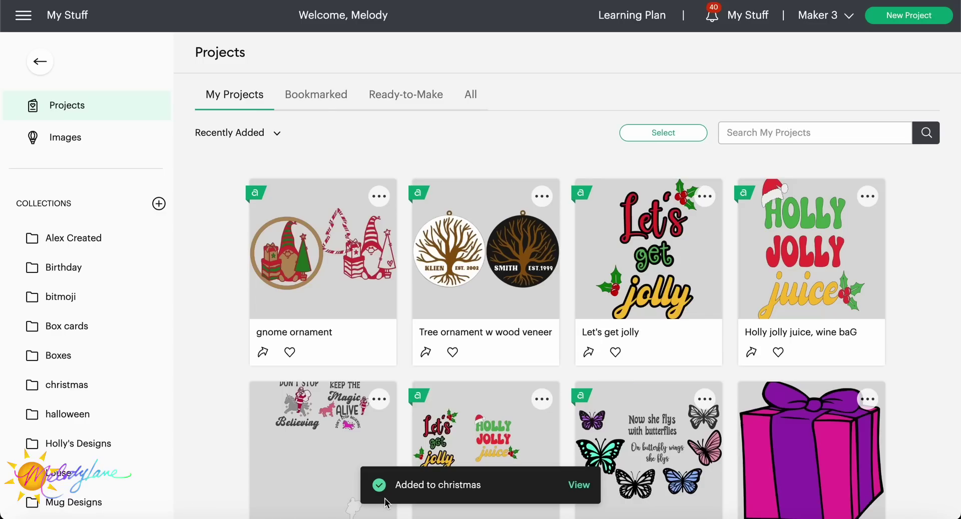
pyautogui.click(67, 142)
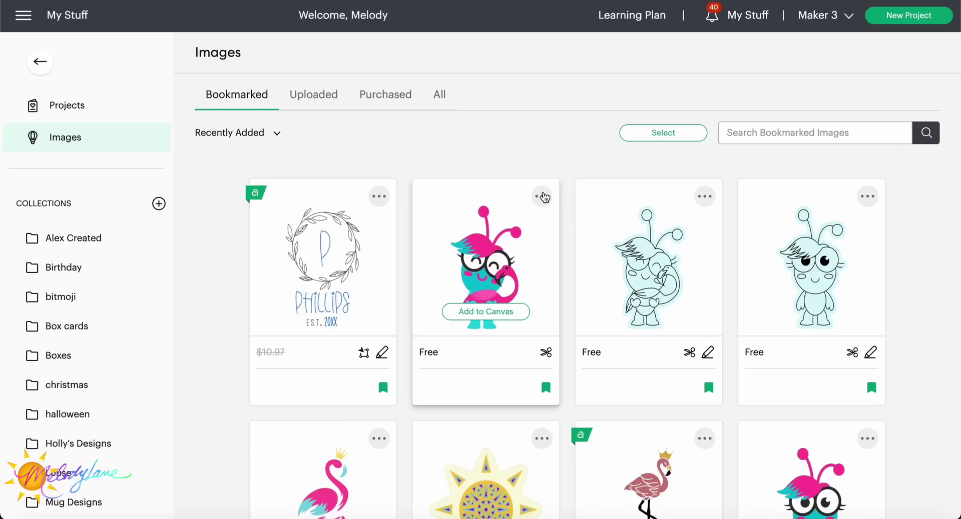
# - Choose Add to Collection from the pink character image's options menu
pyautogui.click(542, 197)
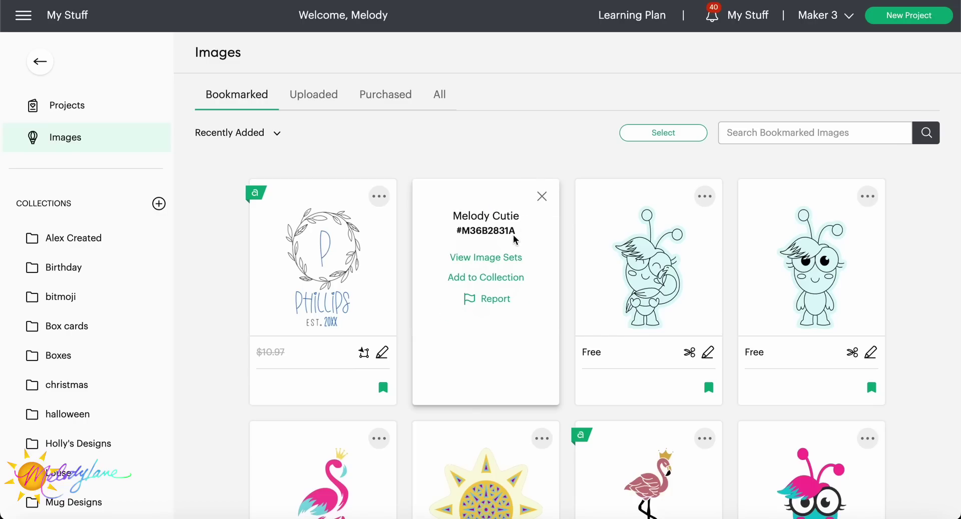
pyautogui.click(501, 279)
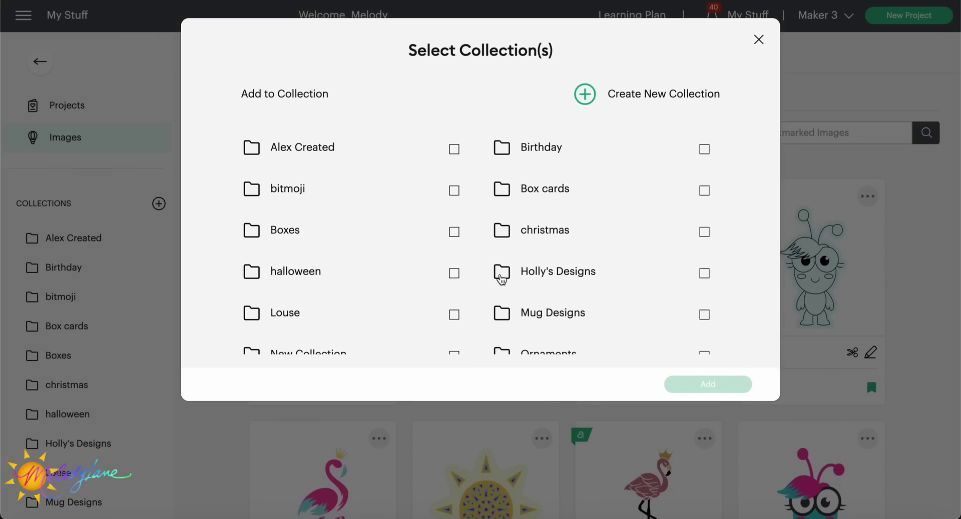
pyautogui.scroll(-1, 556, 199)
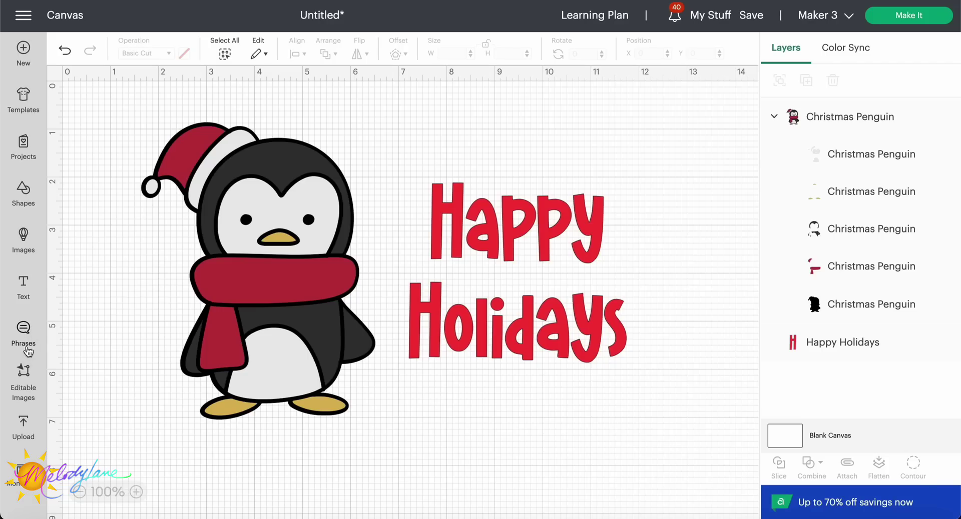
# - Upload the donut bitmoji JPEG from the Downloads folder as a new image
pyautogui.click(21, 426)
pyautogui.scroll(-1, 148, 252)
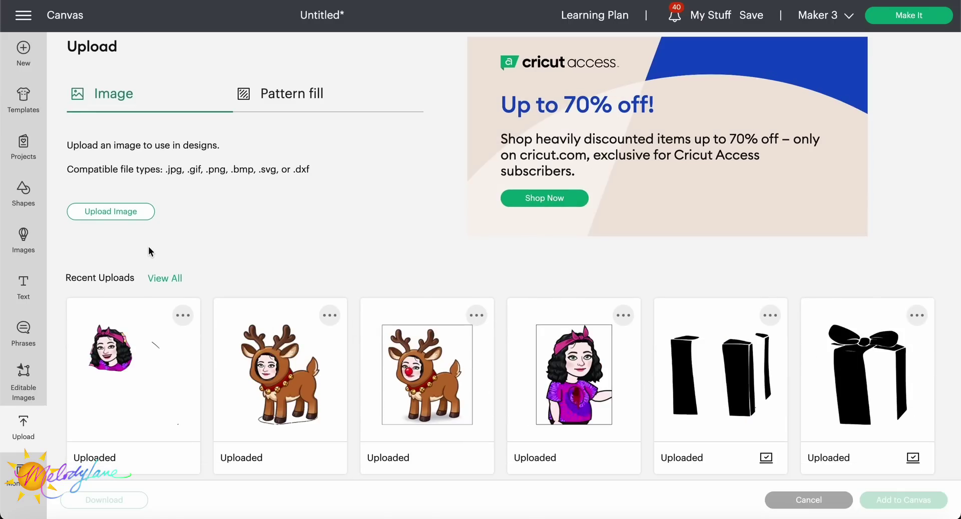
pyautogui.click(131, 220)
pyautogui.click(498, 262)
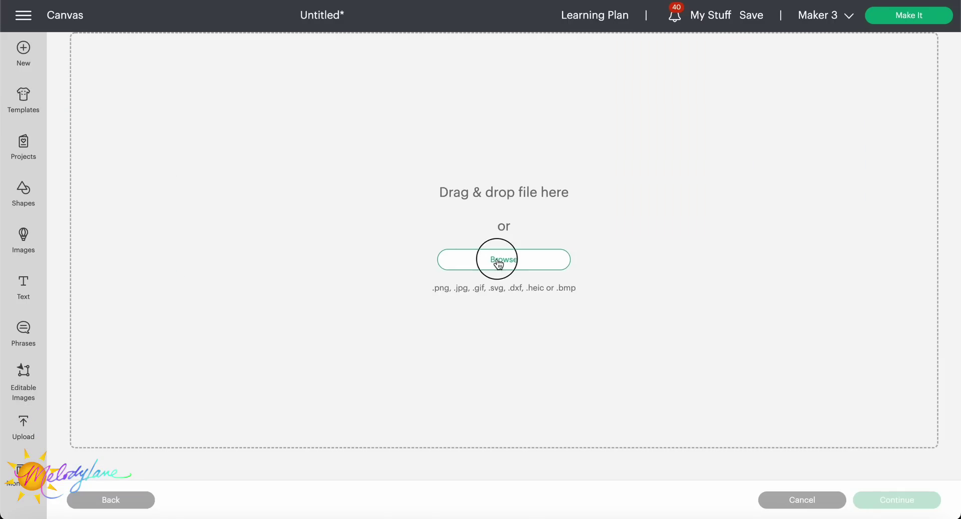
pyautogui.scroll(-3, 410, 239)
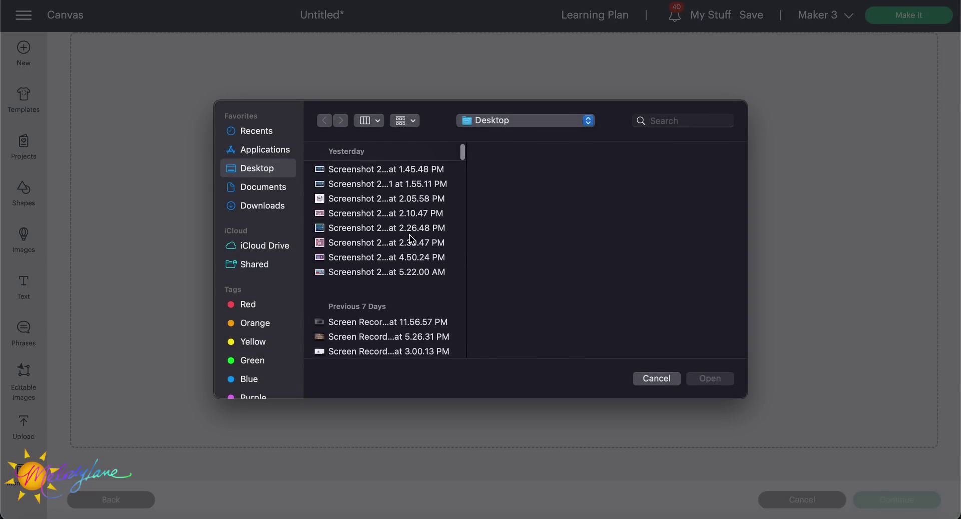
pyautogui.scroll(-10, 409, 239)
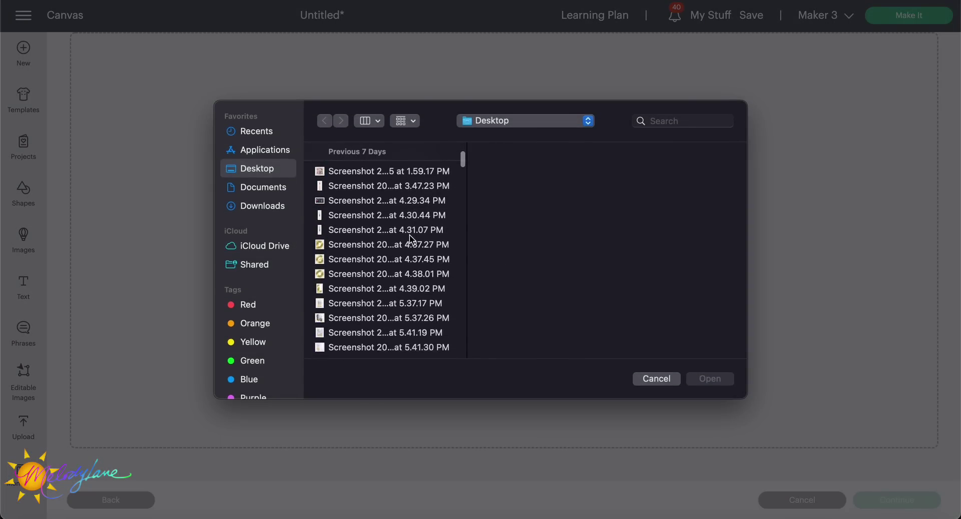
pyautogui.click(275, 208)
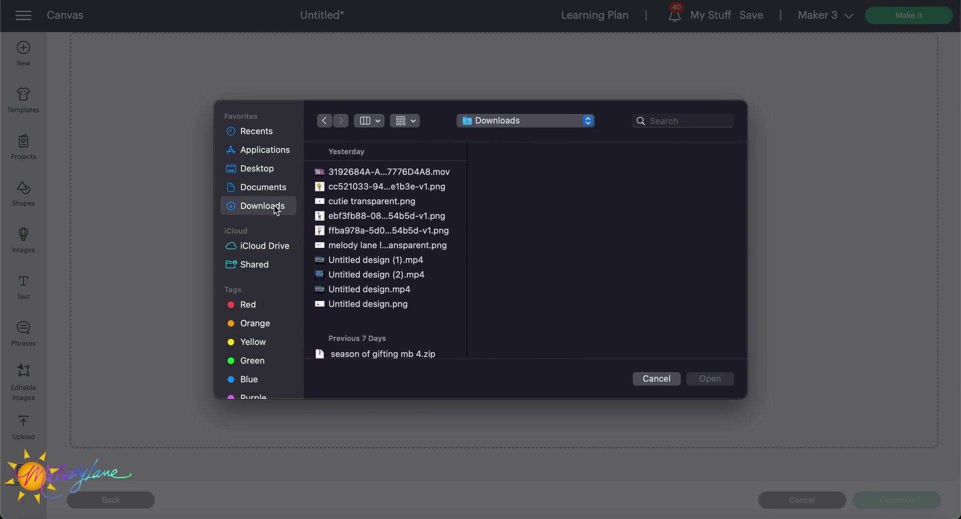
pyautogui.scroll(-8, 399, 270)
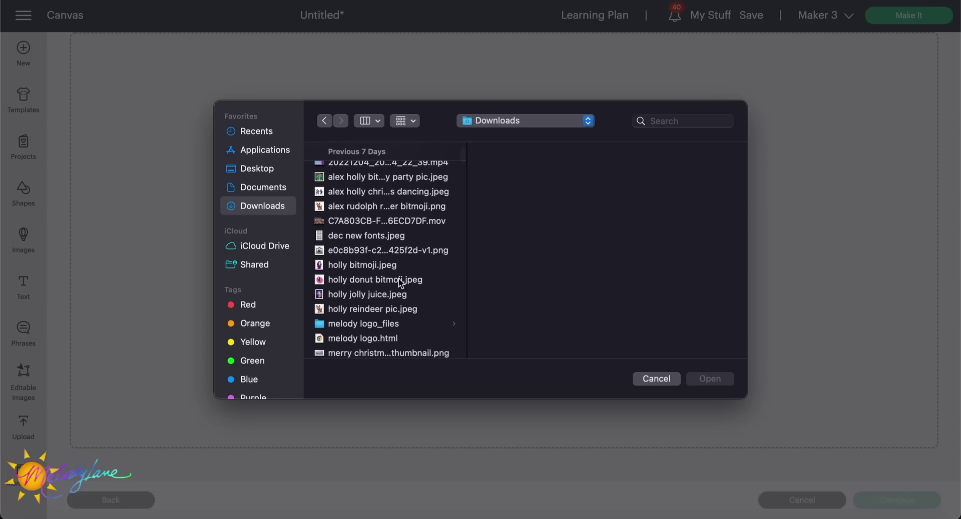
pyautogui.click(400, 281)
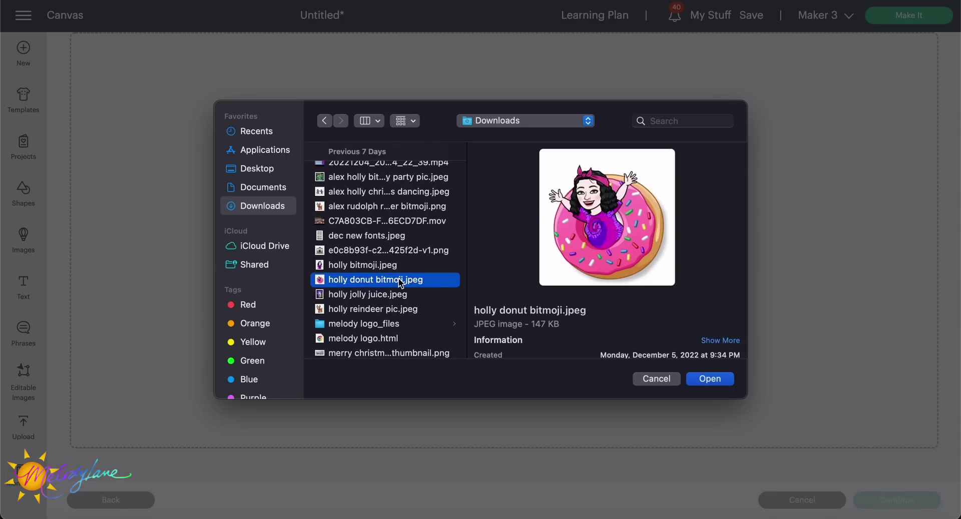
pyautogui.click(704, 380)
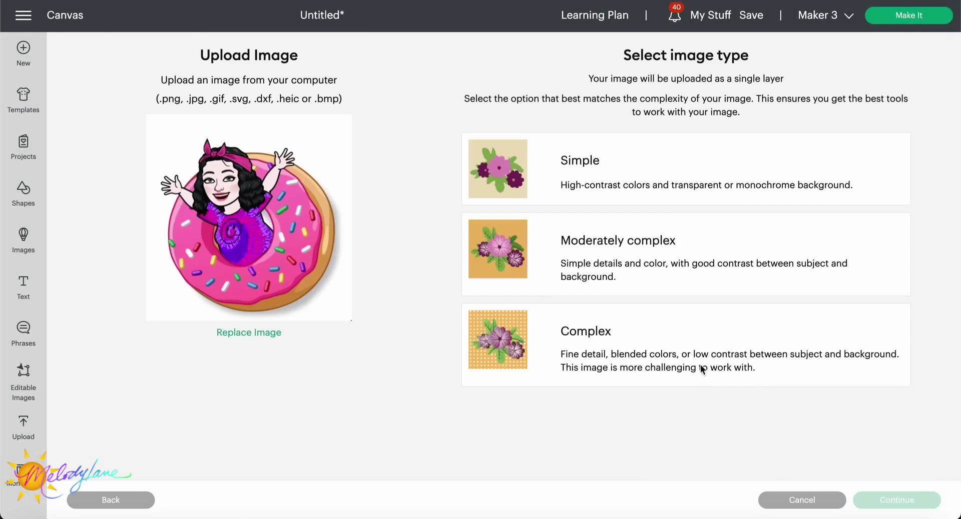
# - Mark the donut bitmoji as Complex and erase its white background
pyautogui.click(692, 346)
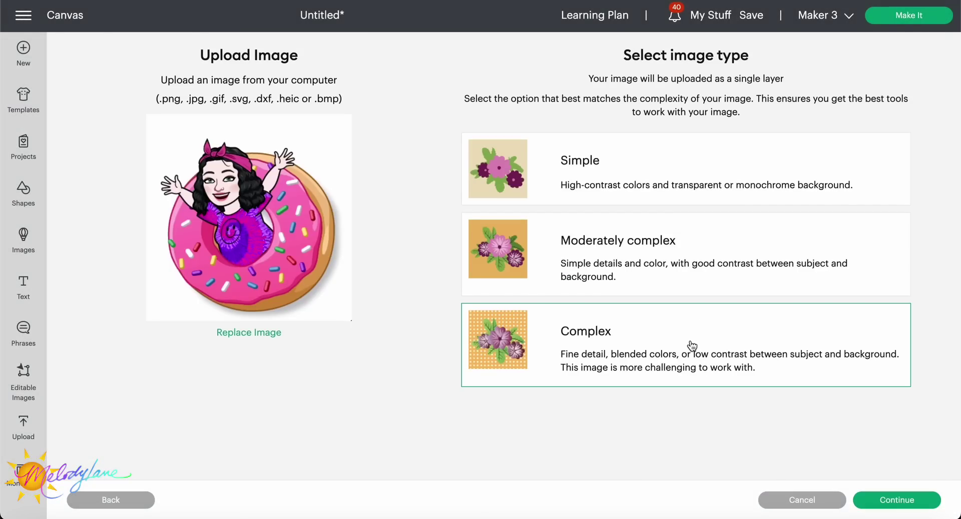
pyautogui.click(895, 500)
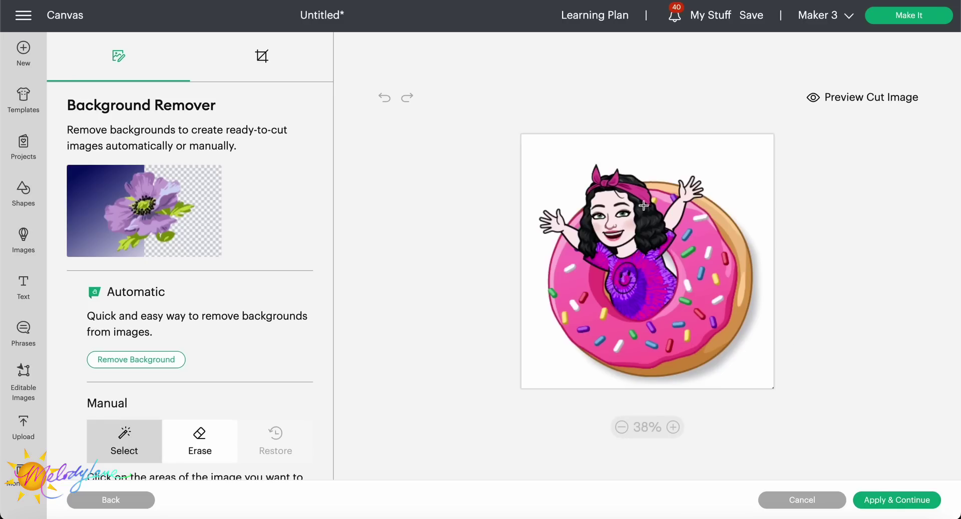
pyautogui.click(557, 149)
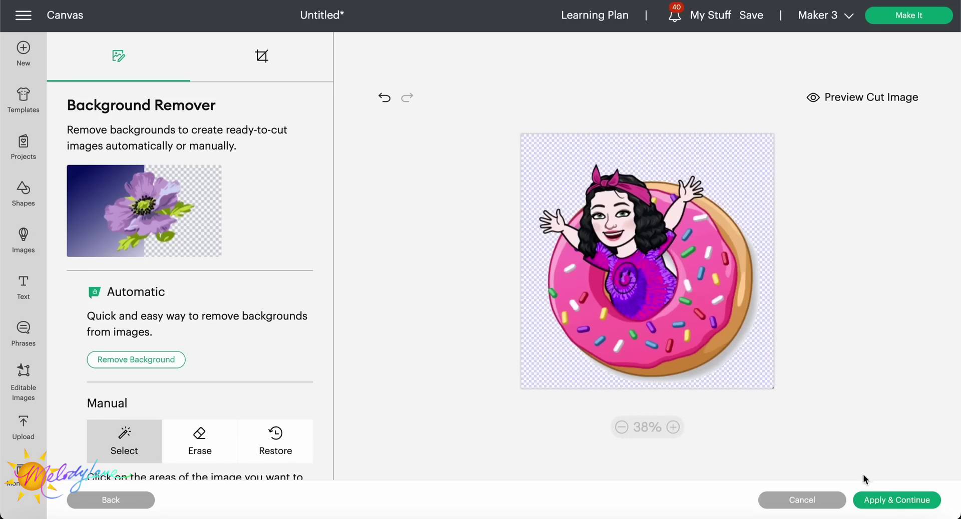
pyautogui.click(876, 498)
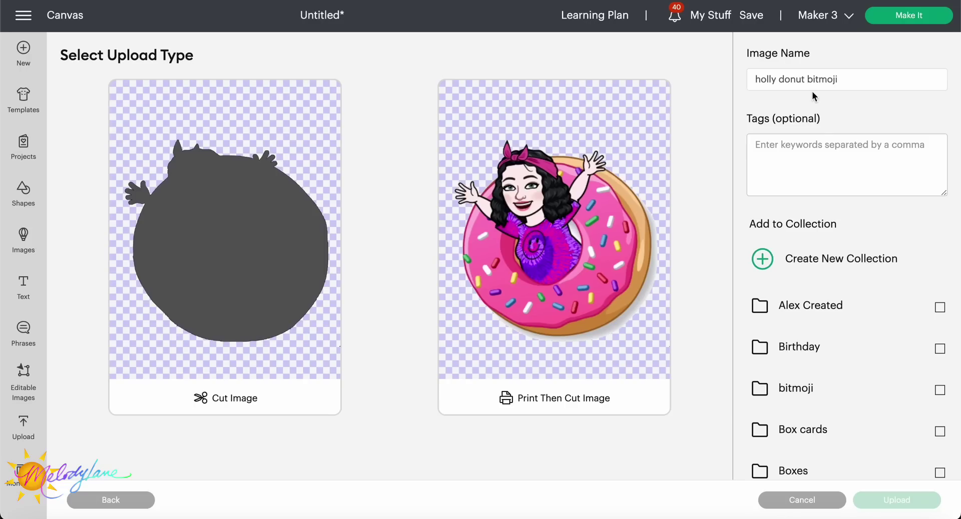
# - Upload the donut bitmoji as Print Then Cut into the bitmoji and personal designs collections
pyautogui.scroll(-1, 845, 328)
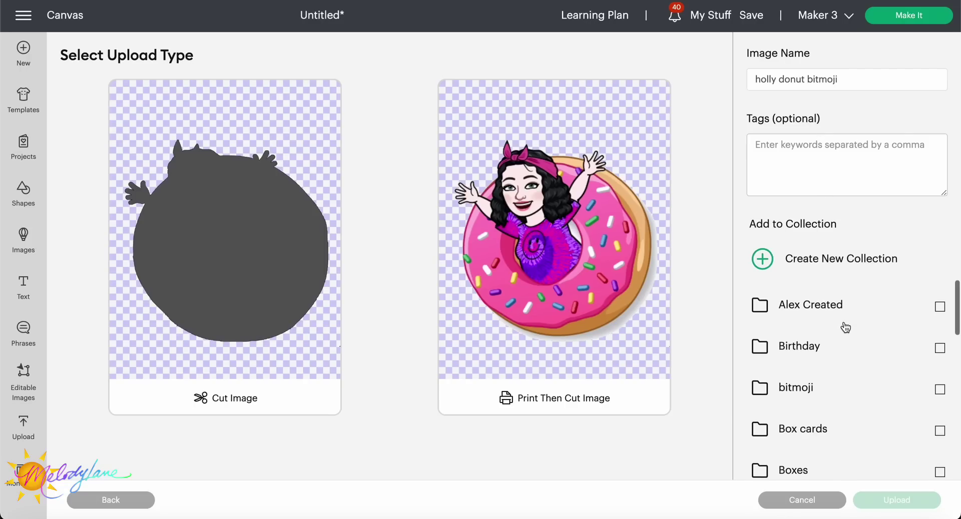
pyautogui.scroll(-1, 845, 327)
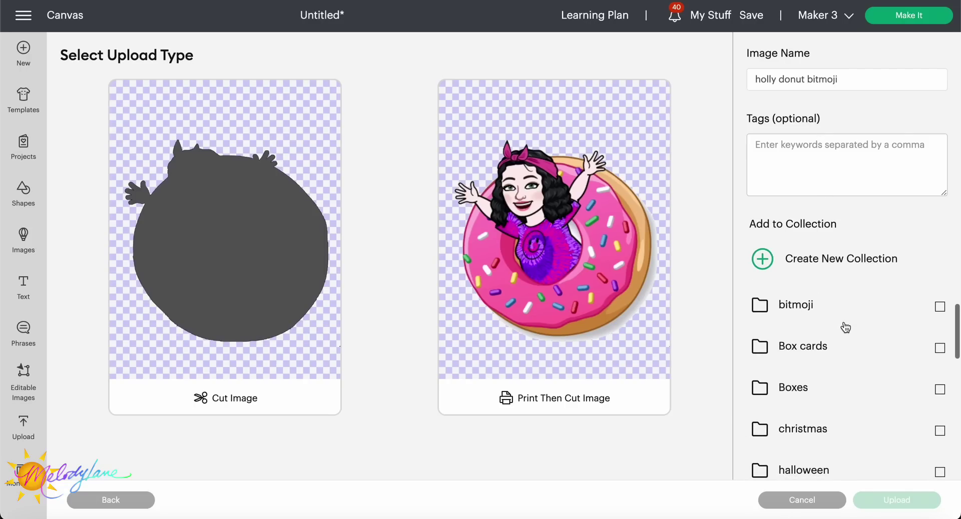
pyautogui.click(939, 306)
pyautogui.scroll(-2, 939, 338)
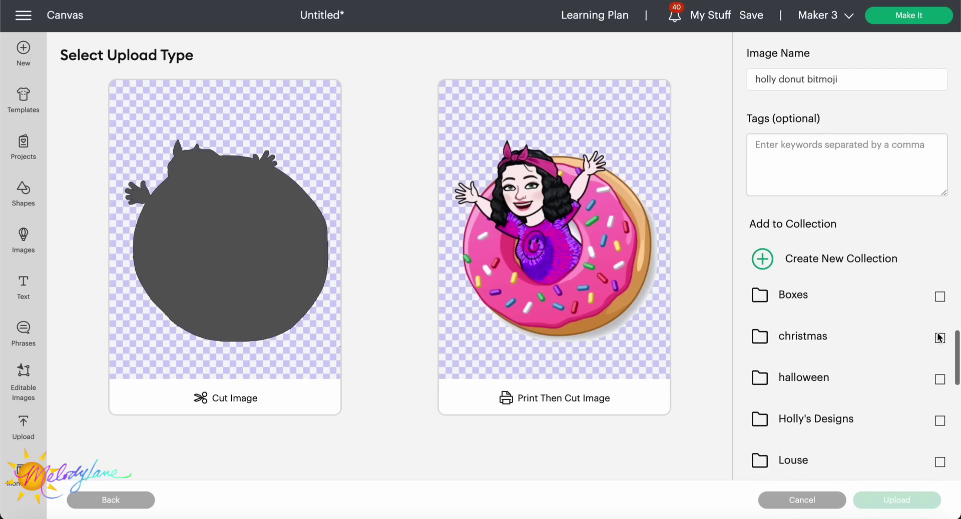
pyautogui.click(939, 411)
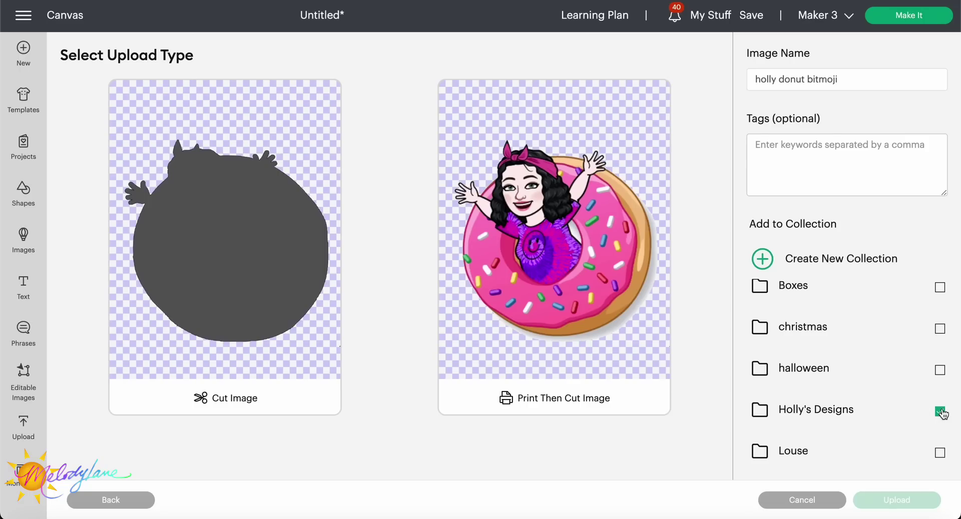
pyautogui.scroll(4, 870, 363)
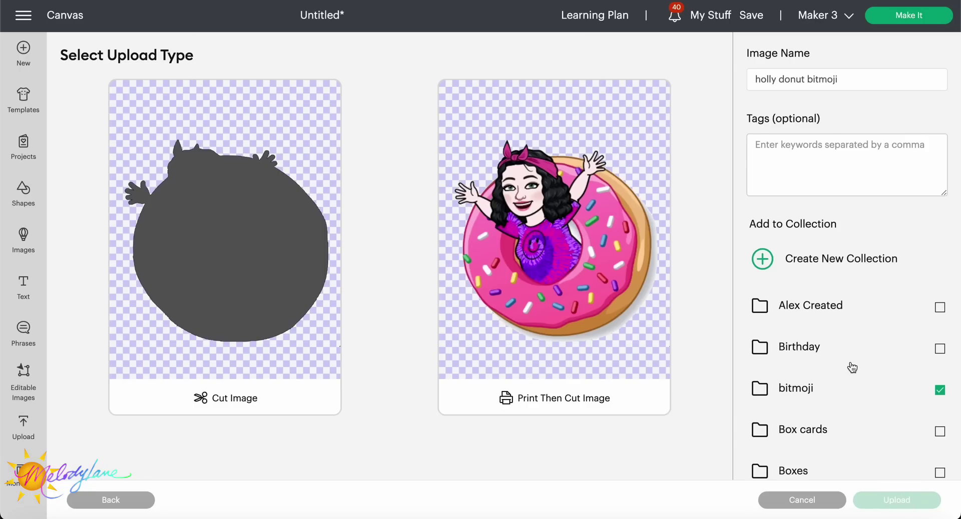
pyautogui.click(630, 345)
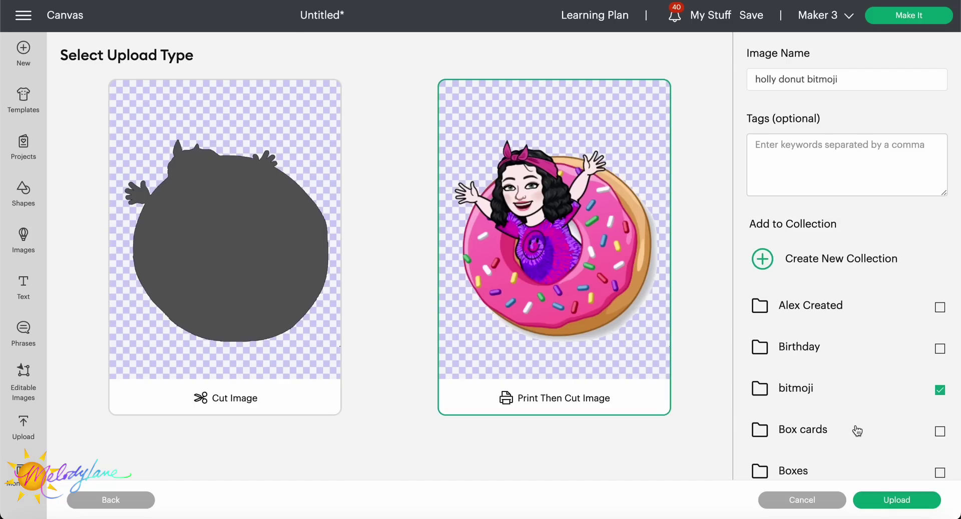
pyautogui.click(883, 500)
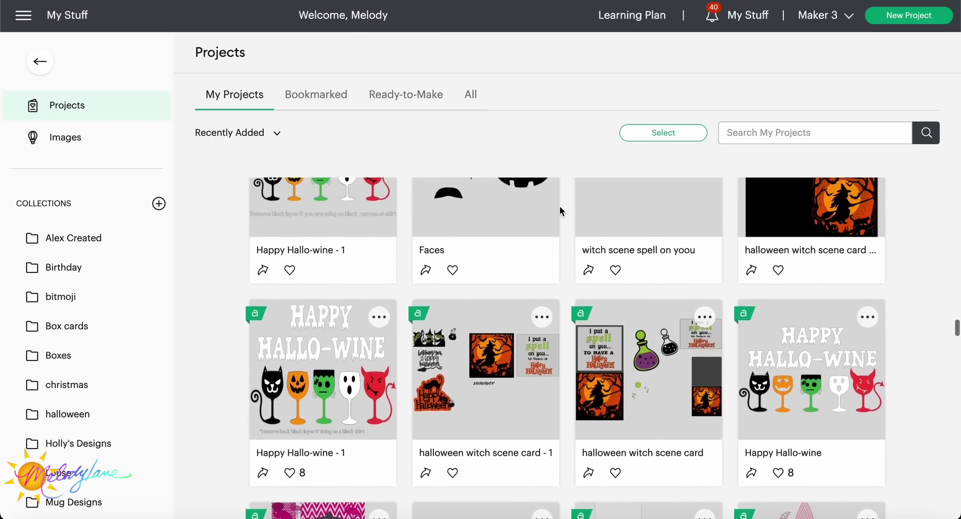
# - Scroll through My Projects to reach the penguin Happy Holidays test project
pyautogui.scroll(-6, 559, 206)
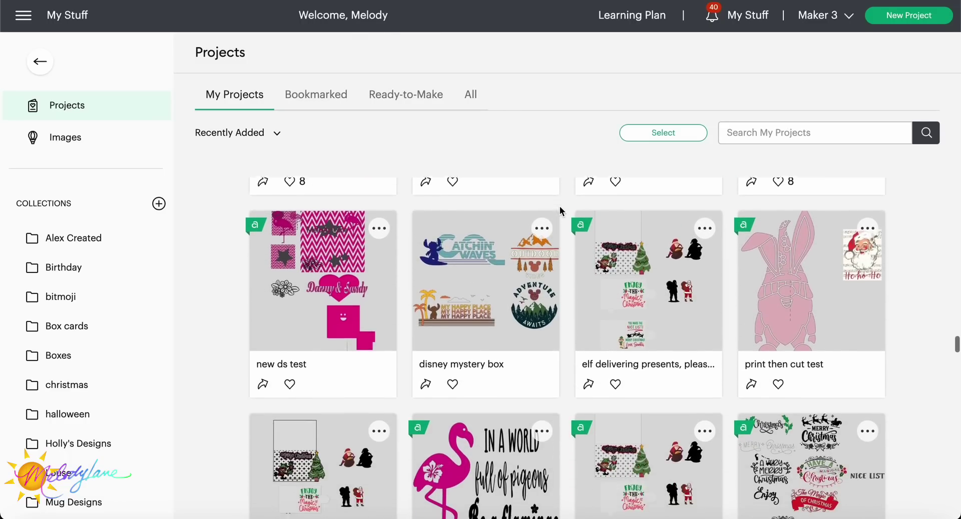
pyautogui.scroll(-7, 559, 206)
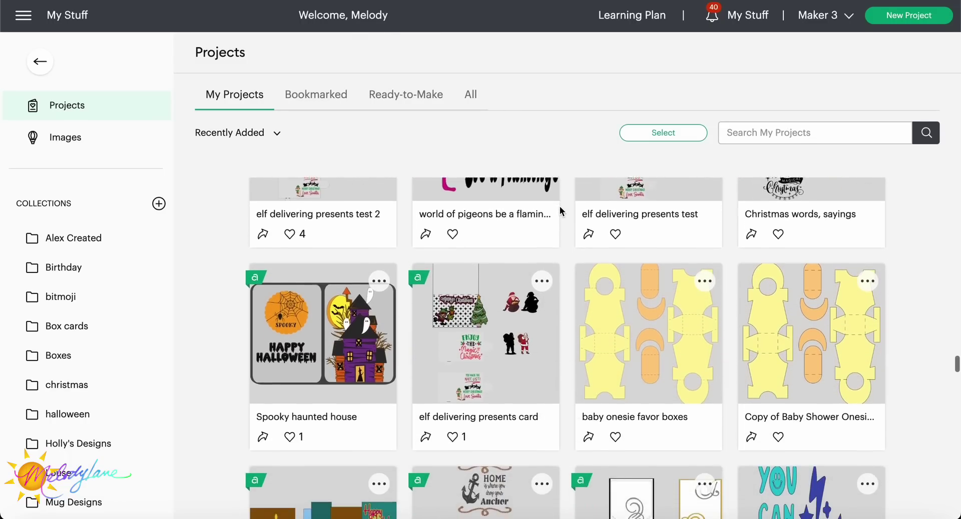
pyautogui.scroll(-8, 559, 210)
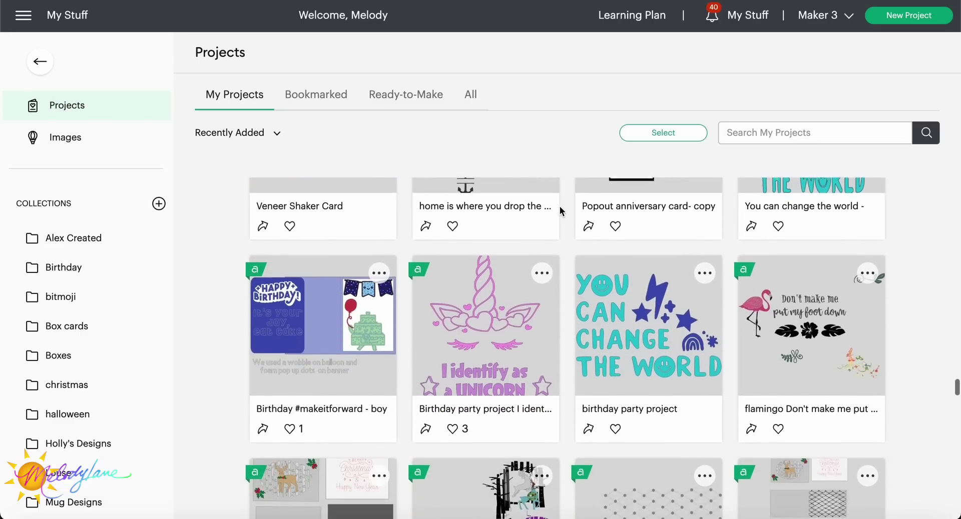
pyautogui.scroll(-6, 559, 210)
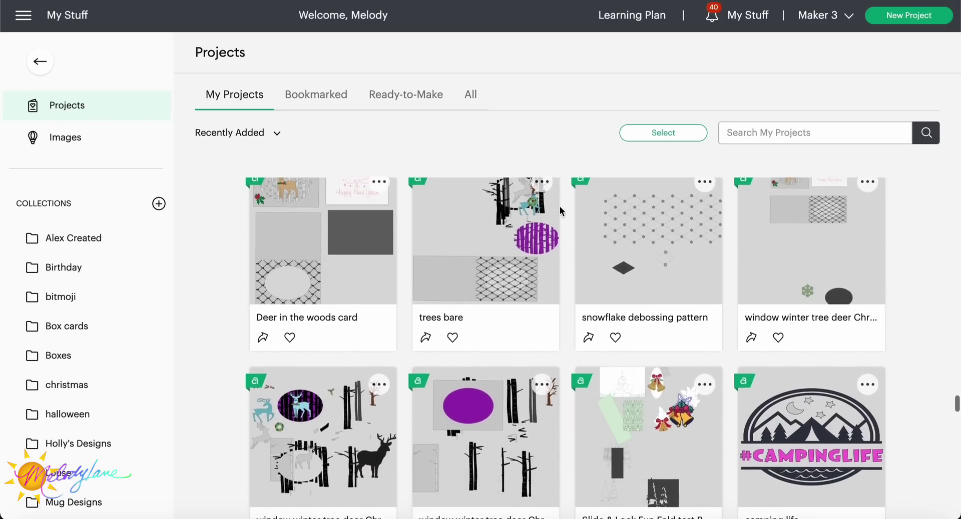
pyautogui.scroll(-10, 560, 210)
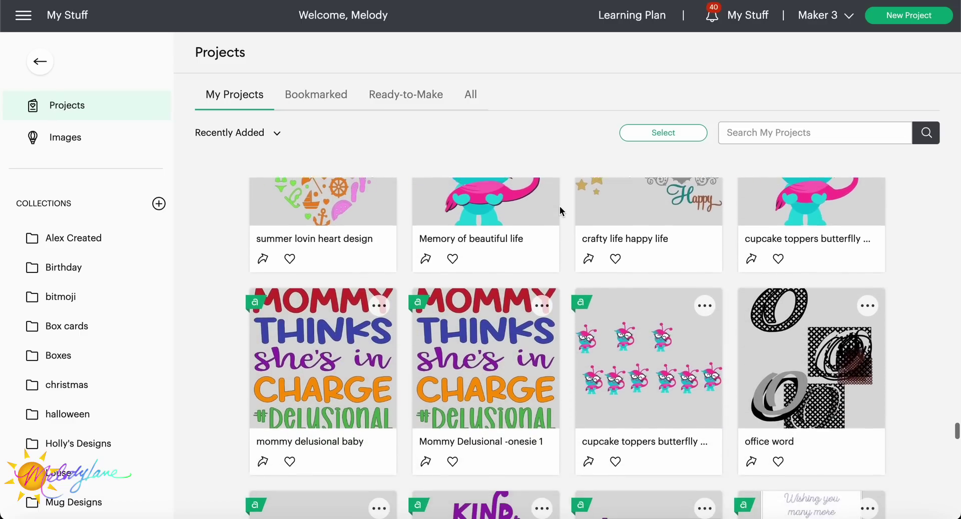
pyautogui.scroll(-2, 559, 206)
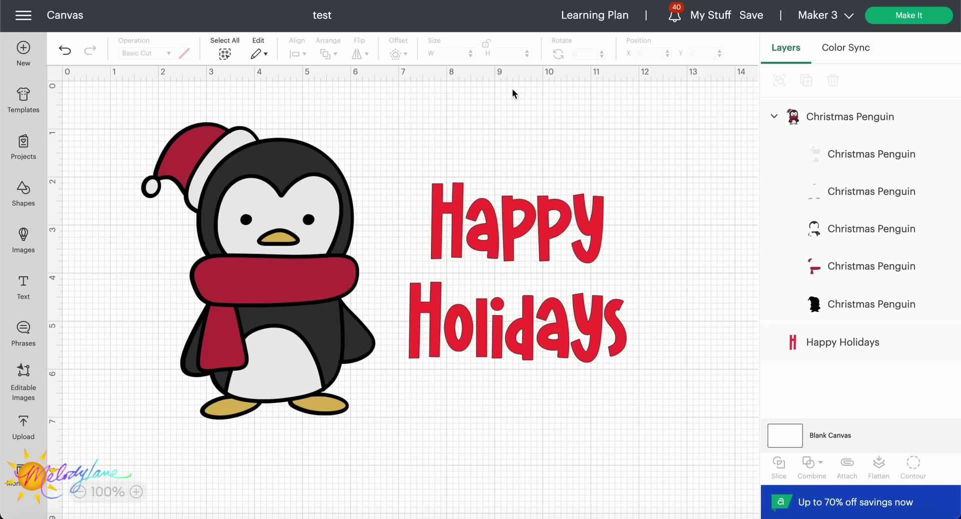
# - Undo the last move of the penguin and Happy Holidays text with Ctrl+Z
pyautogui.hotkey('ctrl', 'z')
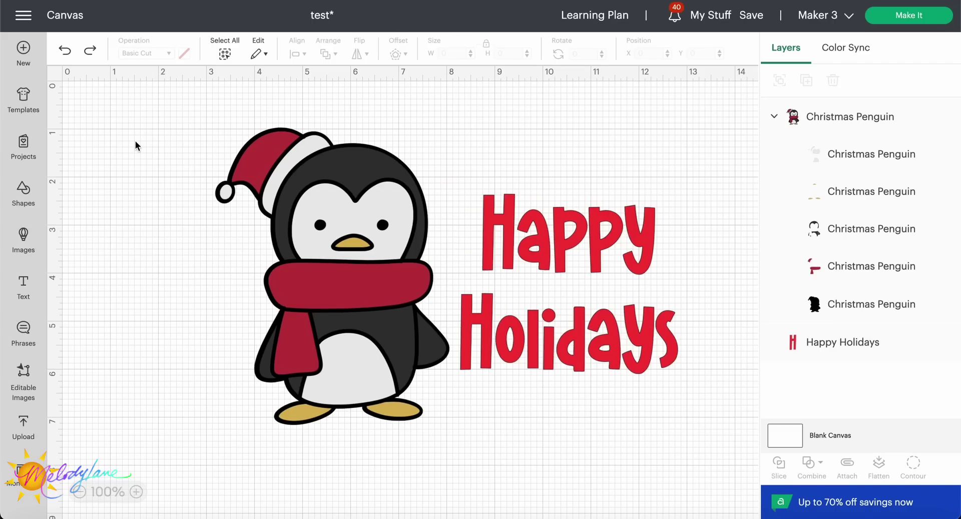